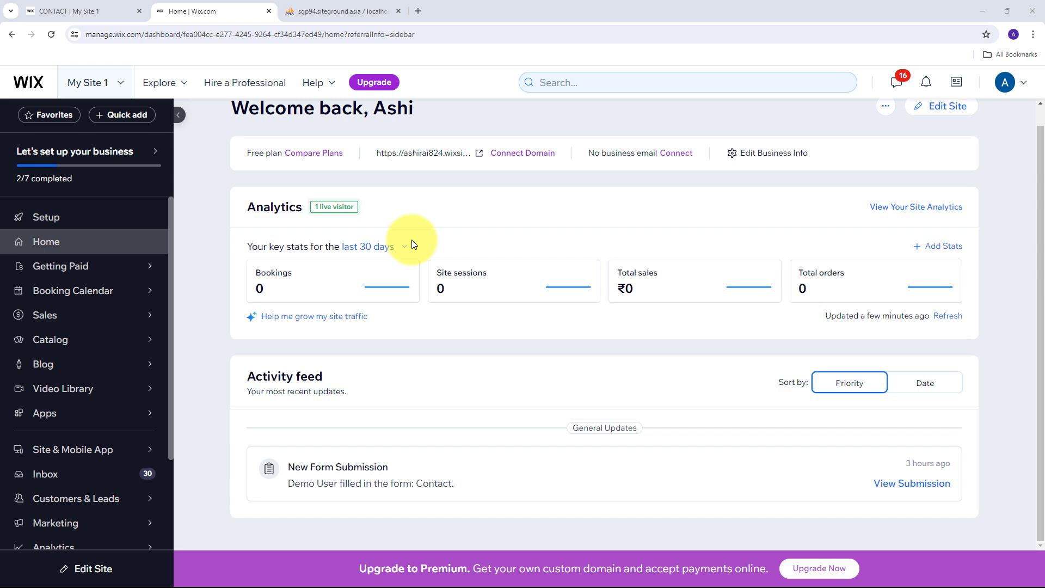
Step: Switch from the Wix dashboard to the tab showing the Wix_Data table
key("ctrl+Tab")
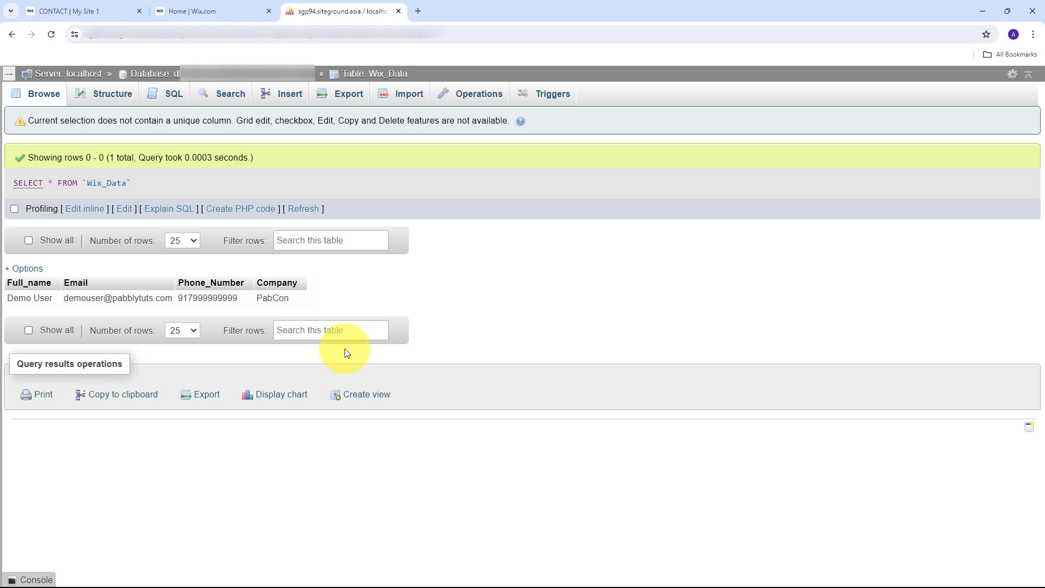
Step: Compare the Wix dashboard with the Wix_Data table's single submitted row, then open a new browser tab
key("ctrl+shift+Tab")
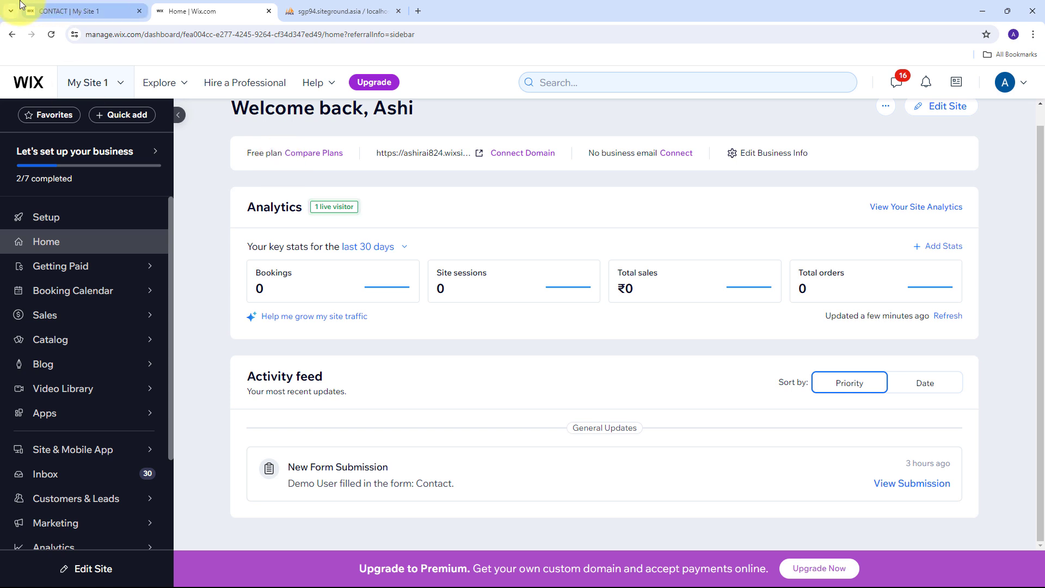
key("ctrl+Tab")
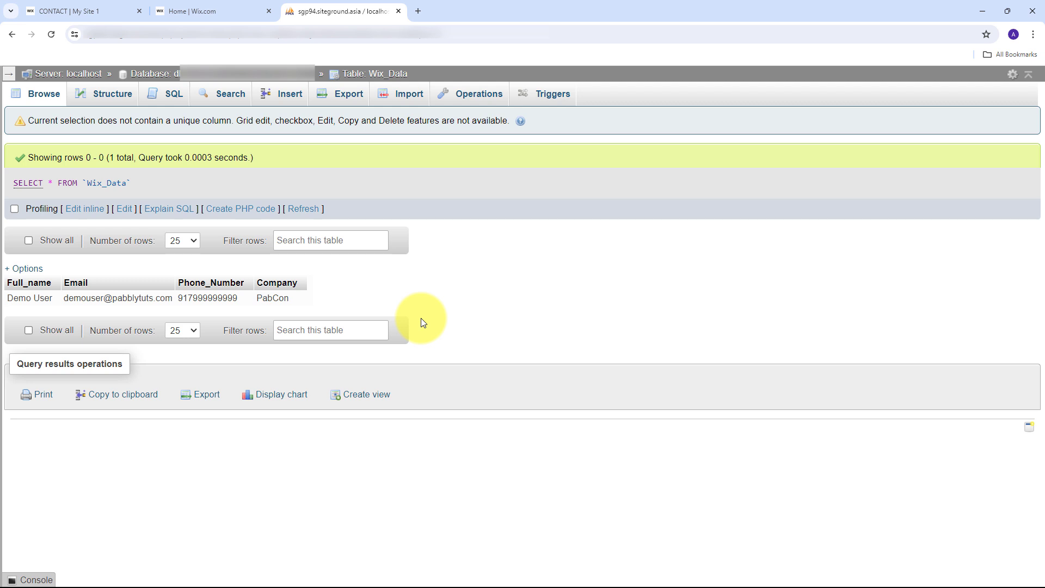
left_click(224, 15)
left_click(346, 10)
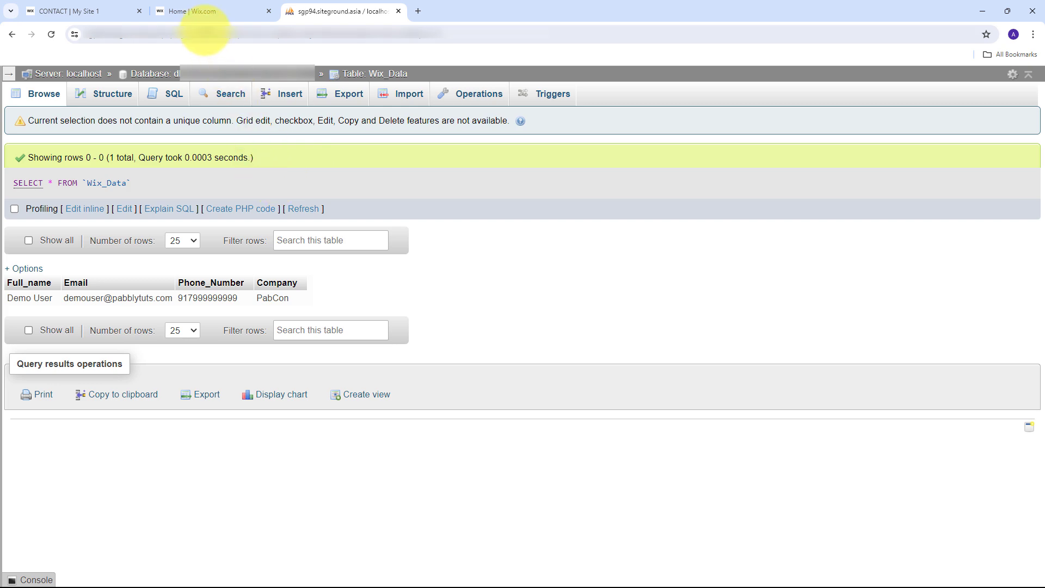
left_click(204, 16)
left_click(319, 15)
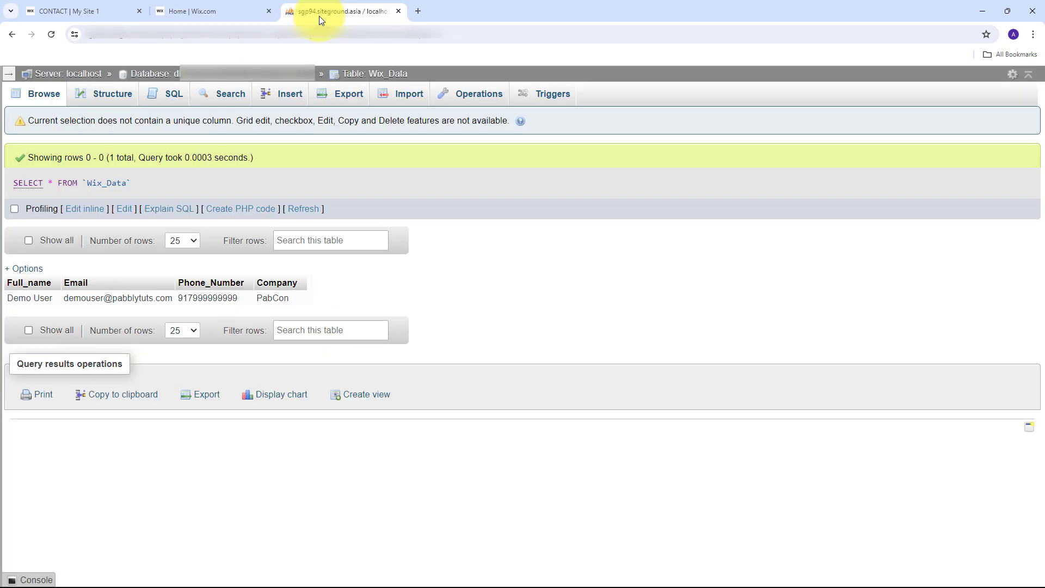
left_click(418, 11)
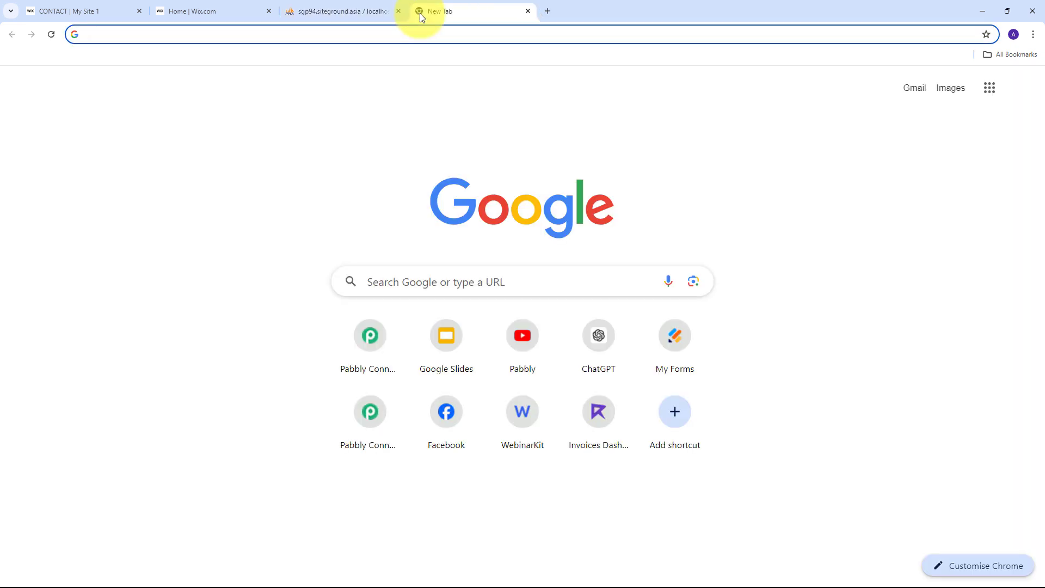
Step: Load pabbly.com/connect/inr/ and dismiss the limited-time offer popup
type("PABBLY.COM/C")
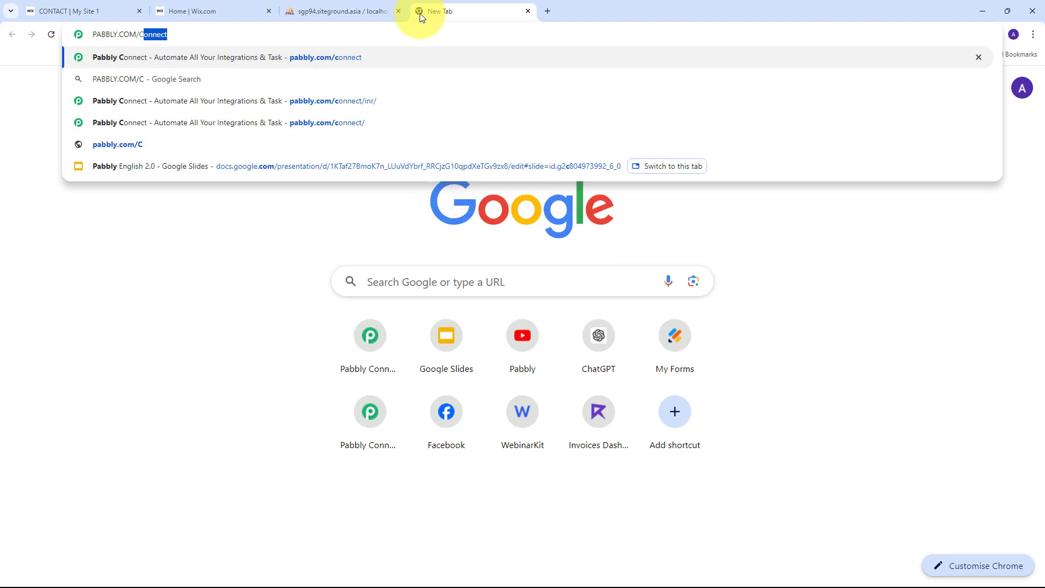
type("ONNECT/INR/")
key("Return")
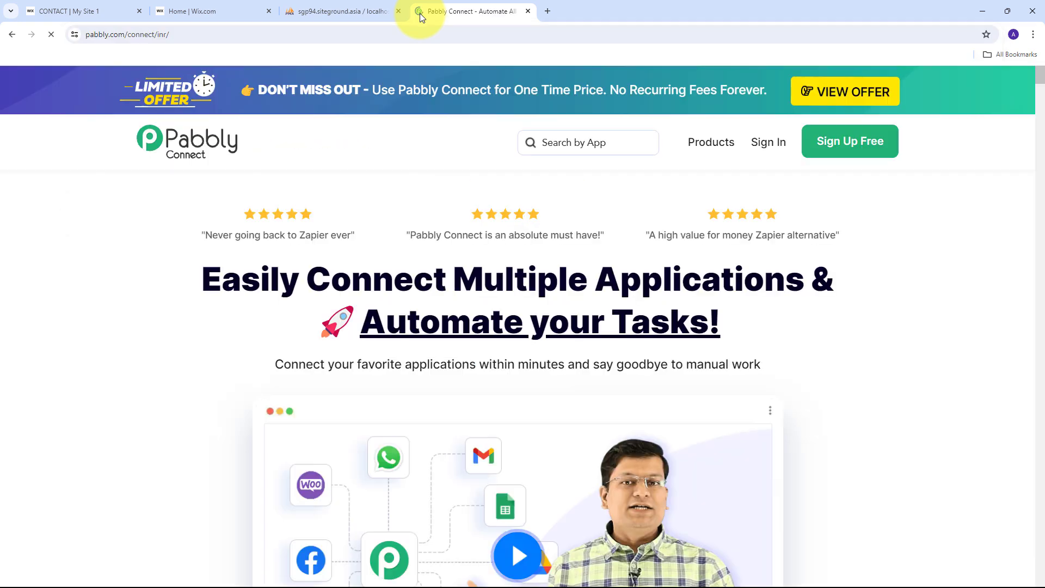
mouse_move(227, 51)
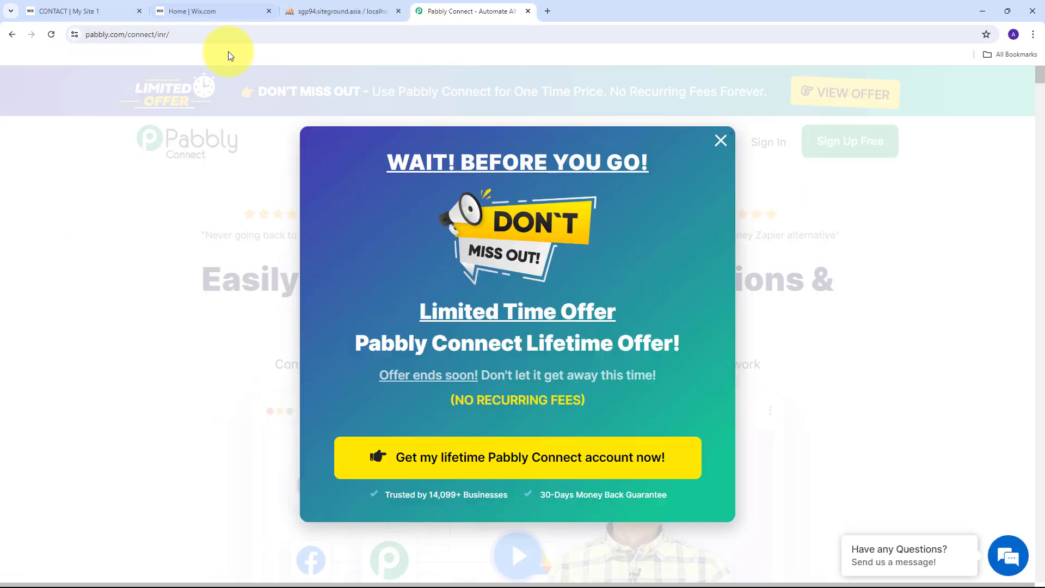
key("Escape")
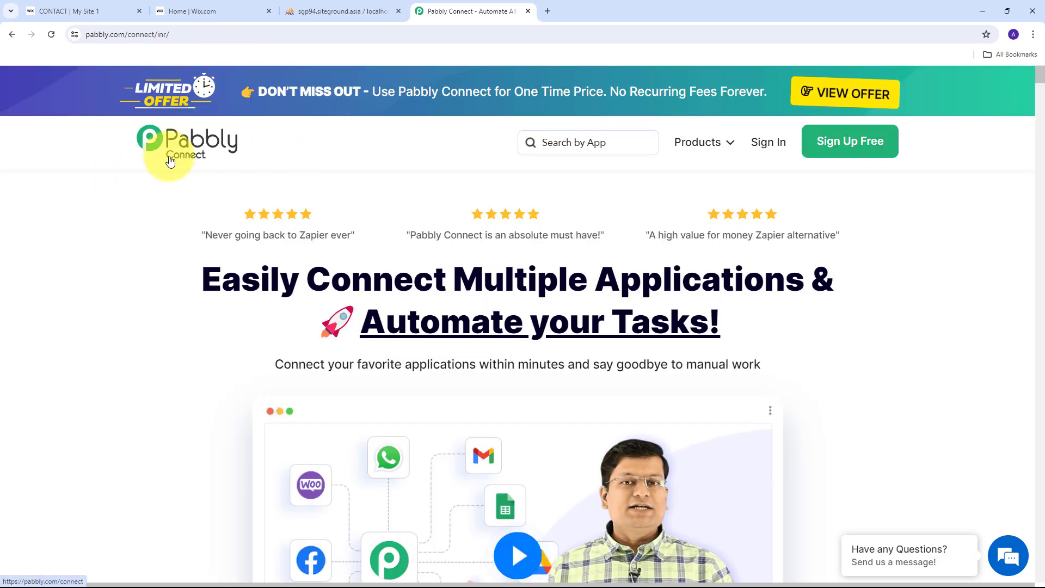
Step: Glance at the Wix dashboard and Wix_Data table, then return to the Pabbly Connect site
left_click(191, 5)
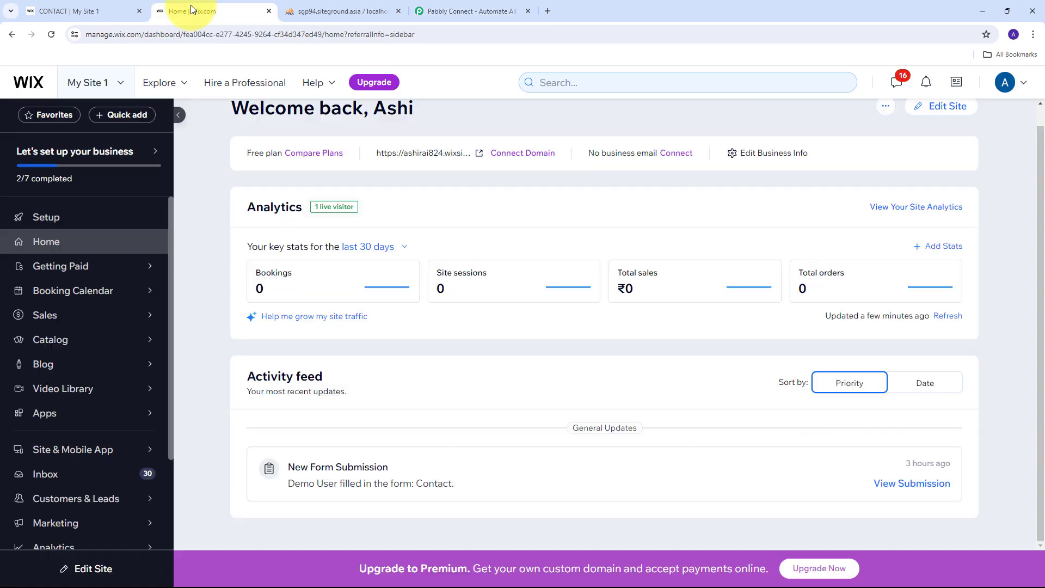
left_click(307, 5)
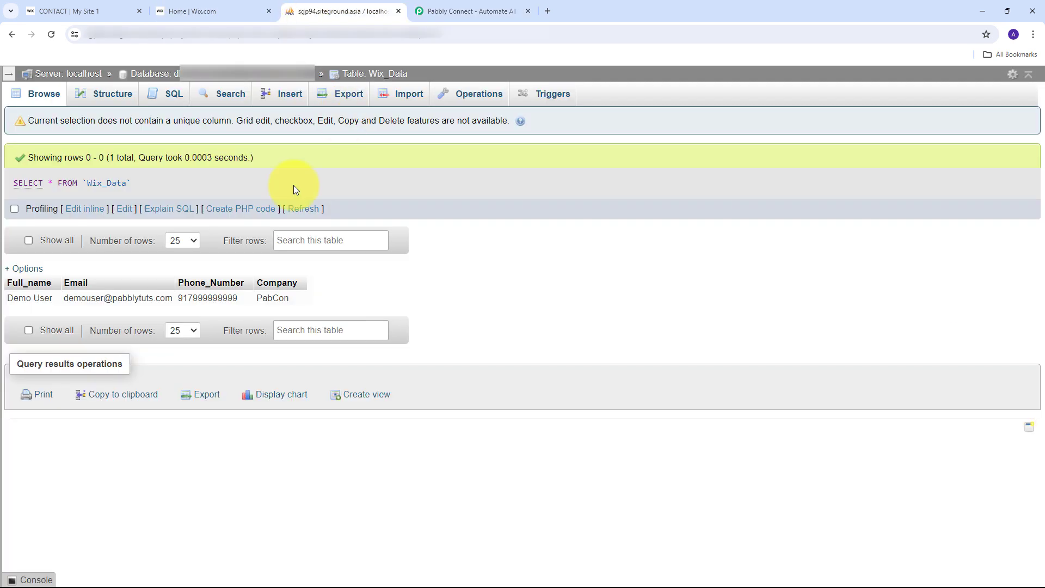
key("ctrl+Tab")
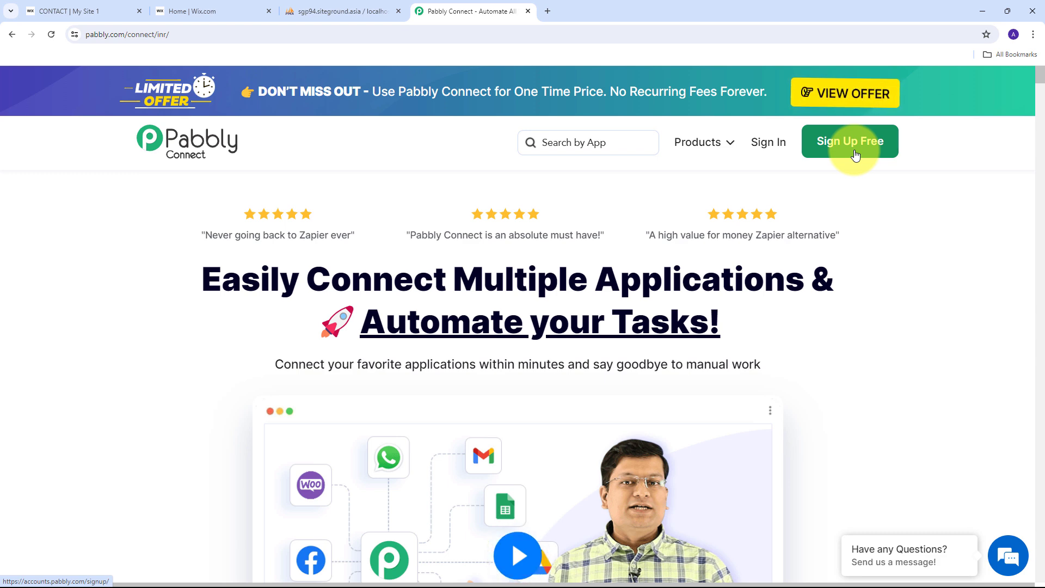
Step: Sign in and choose Access Now under Pabbly Connect on the All Pabbly Apps page
left_click(767, 148)
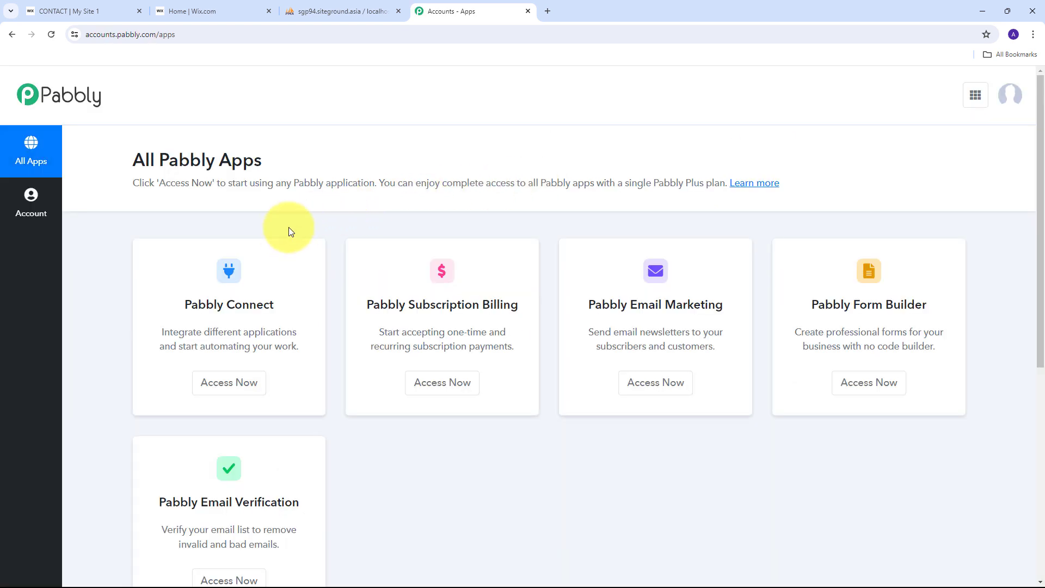
scroll(299, 234, "down", 1)
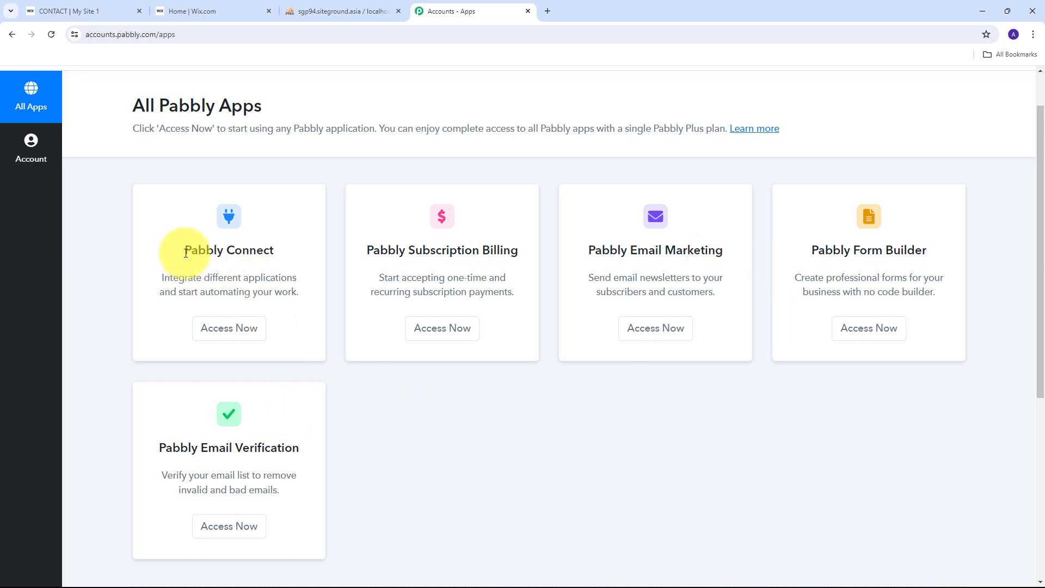
left_click_drag(185, 253, 282, 257)
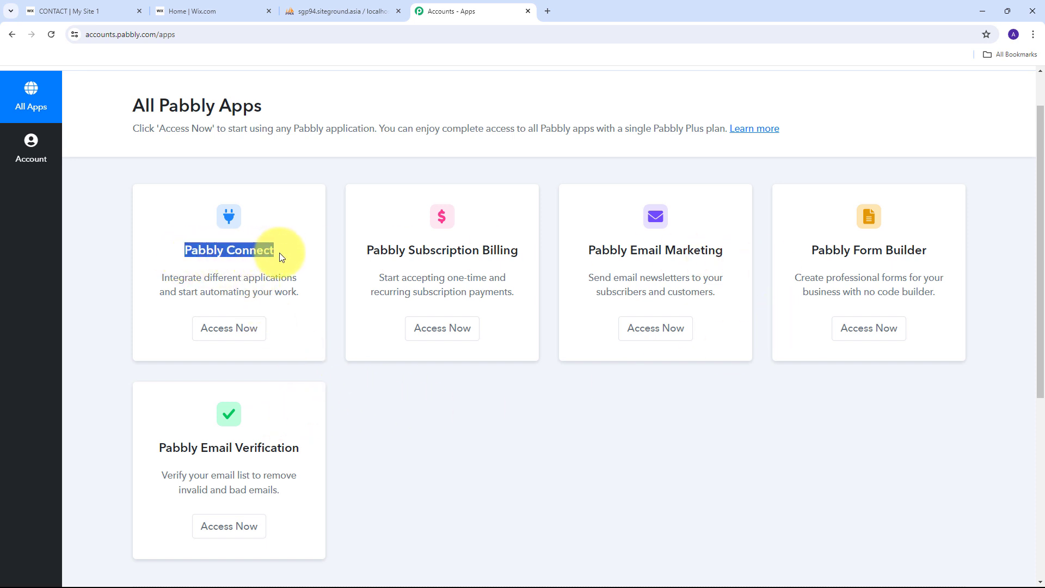
left_click(231, 336)
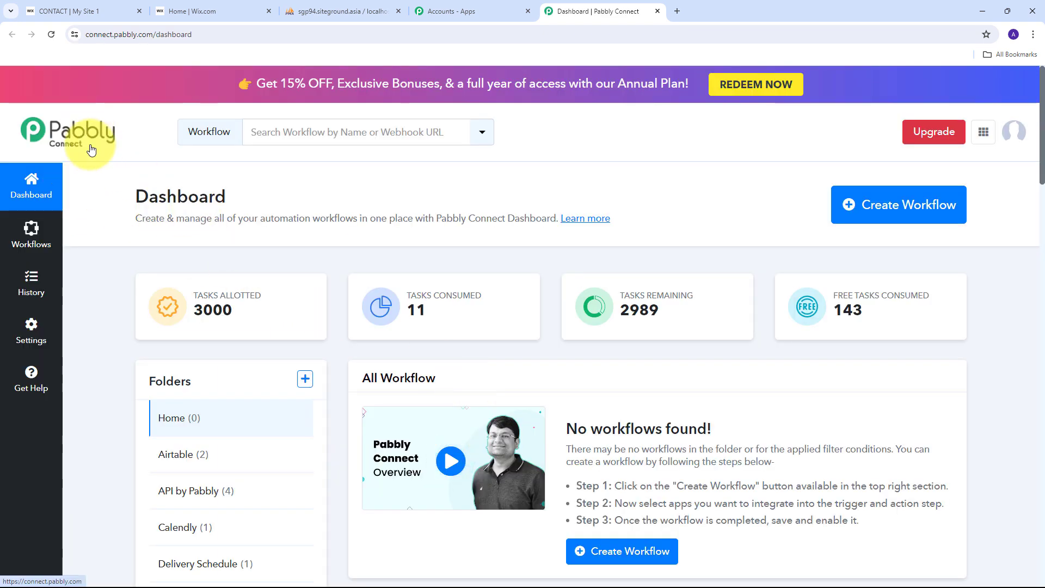
Step: Create a workflow named 'Connect Wix Forms to MySQL', filed in the MySQL folder
left_click(878, 213)
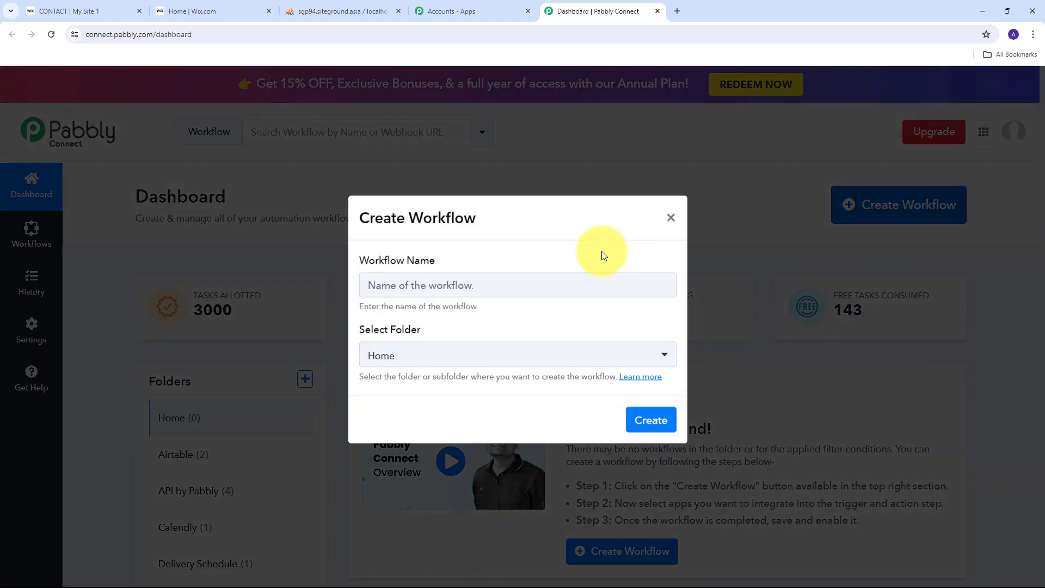
left_click(385, 291)
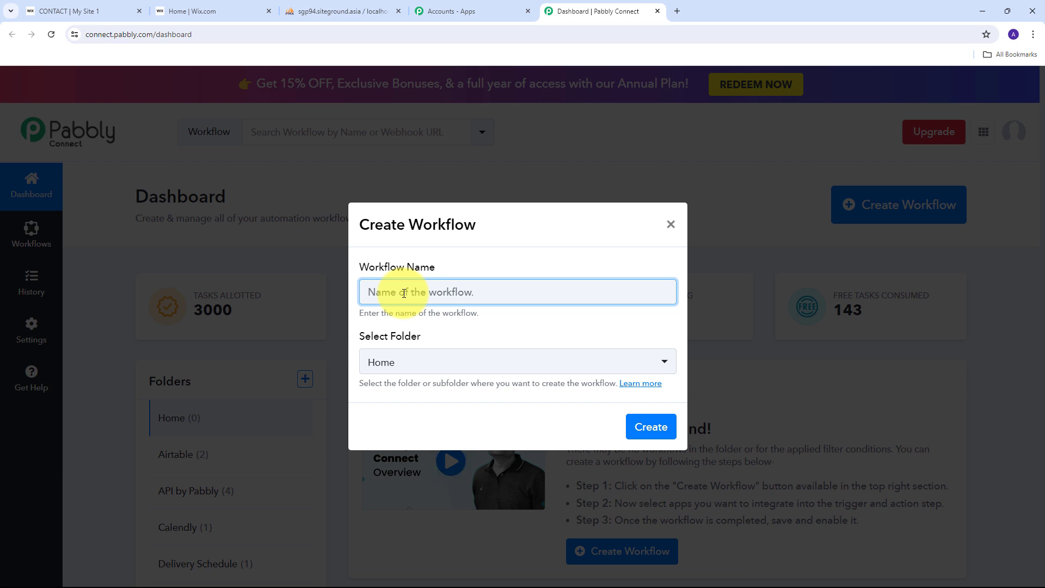
type("Connect Wix Forms to MySQL")
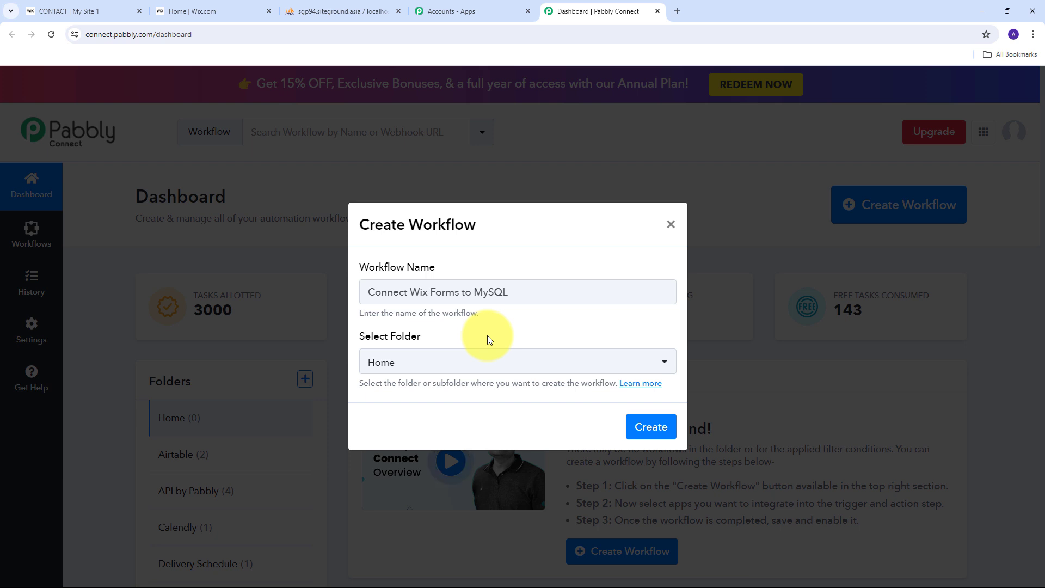
left_click(450, 368)
scroll(449, 217, "down", 6)
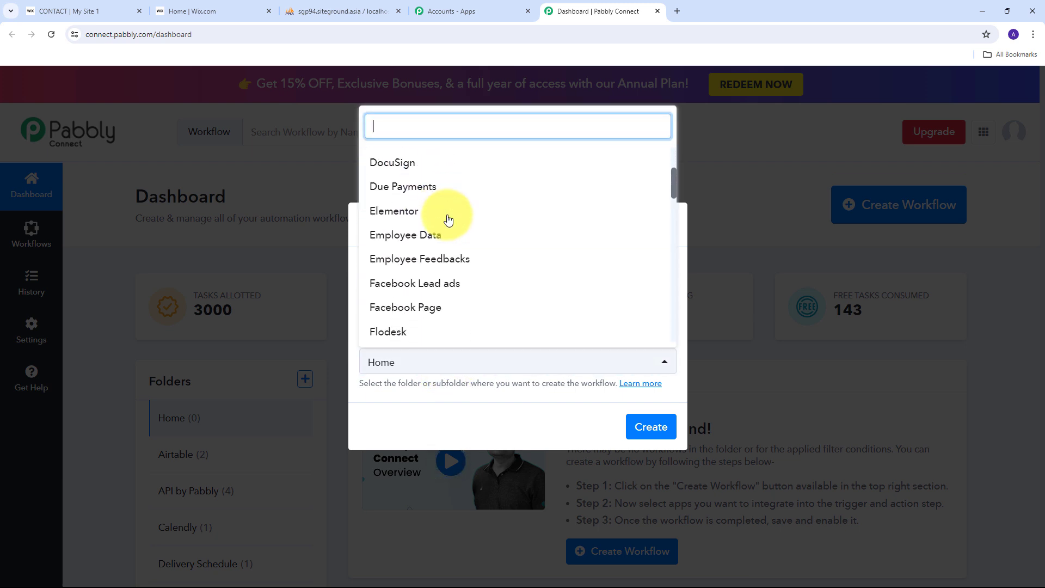
scroll(448, 219, "down", 6)
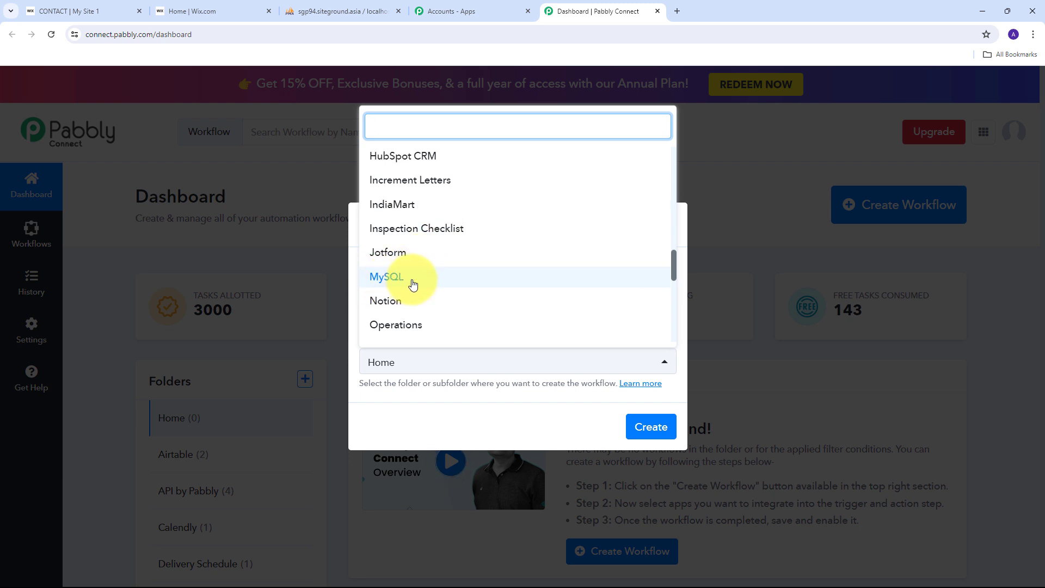
left_click(410, 281)
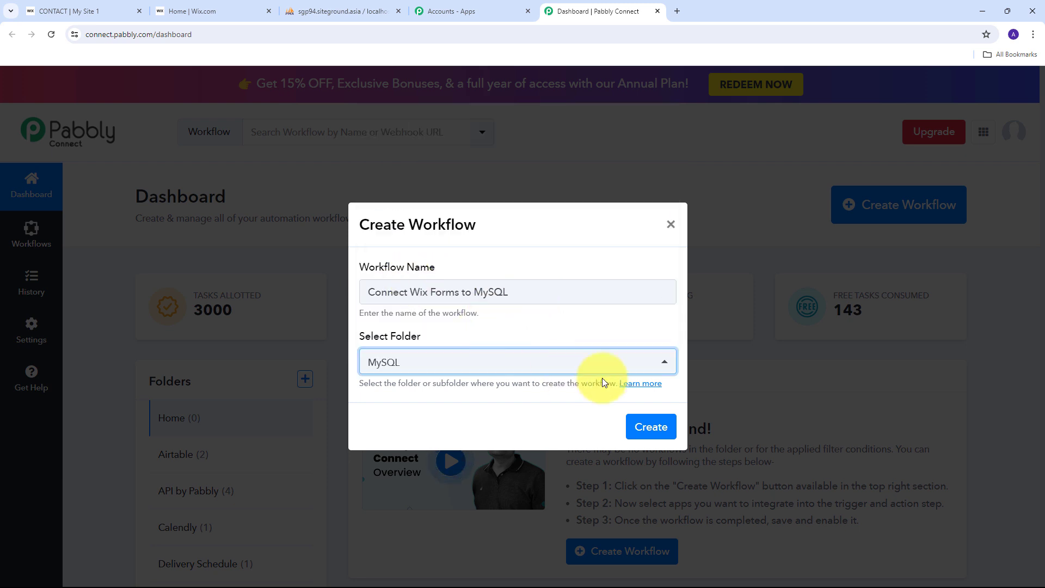
left_click(636, 434)
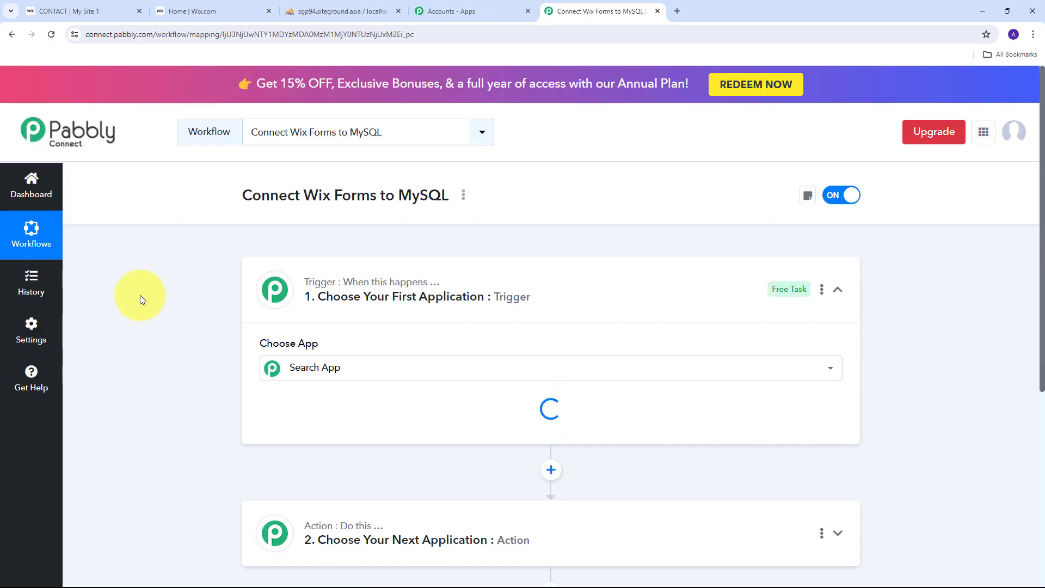
Step: Search for 'Wix Forms' and select it as the trigger app
scroll(181, 289, "down", 2)
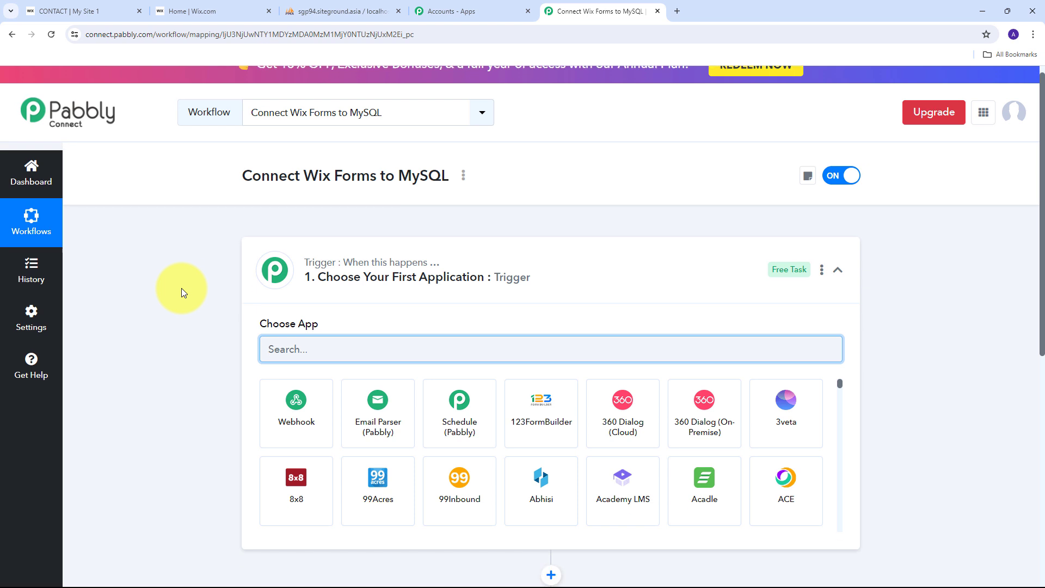
scroll(182, 289, "down", 1)
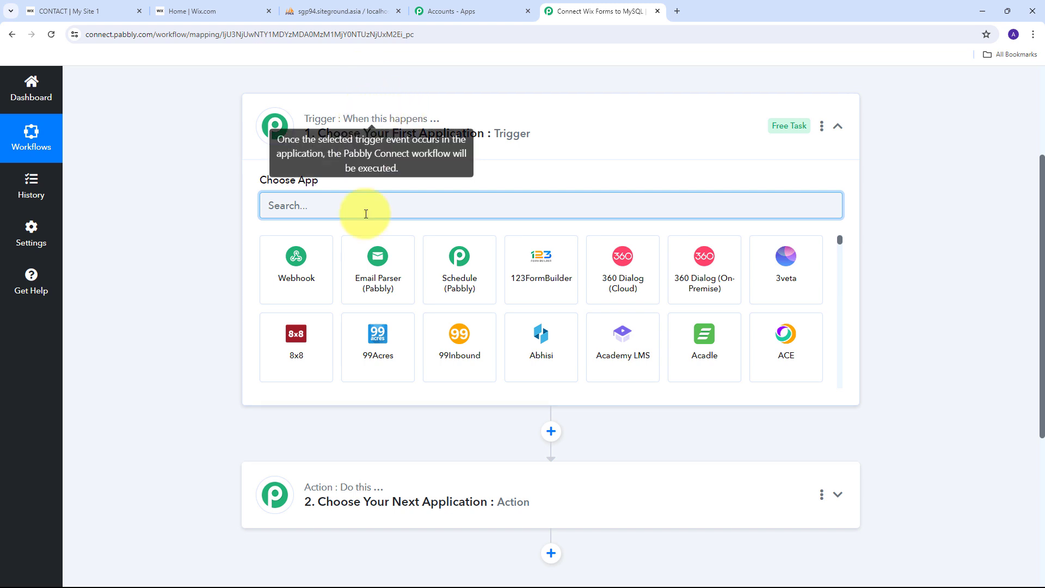
mouse_move(314, 123)
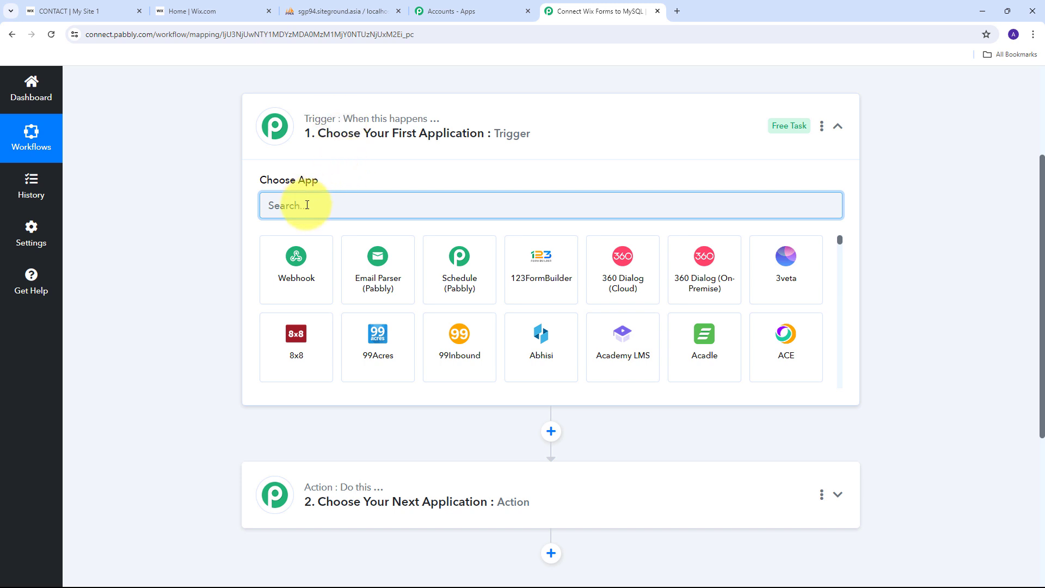
type("Wix ")
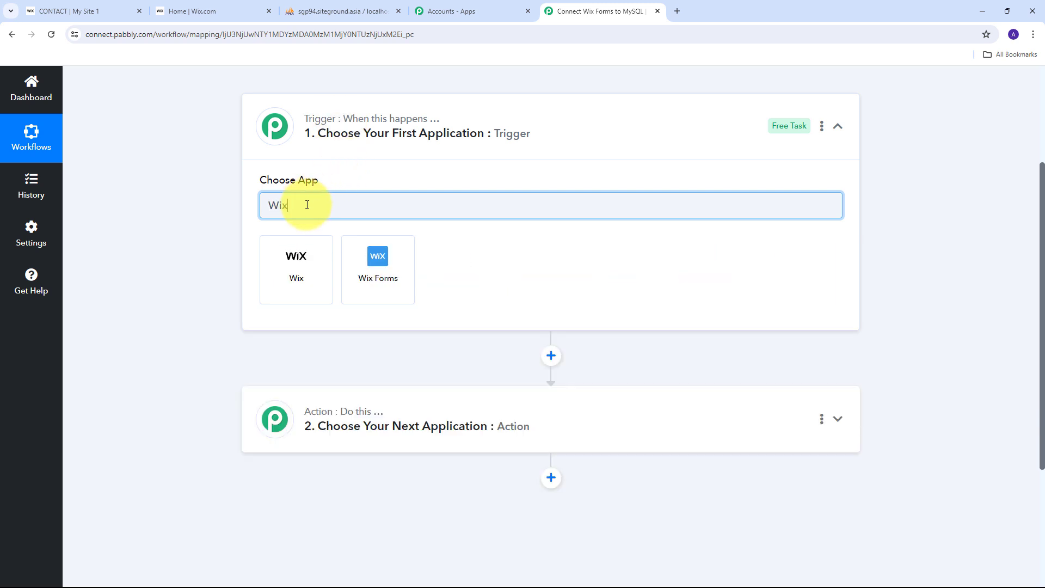
type("Forms")
scroll(388, 185, "up", 2)
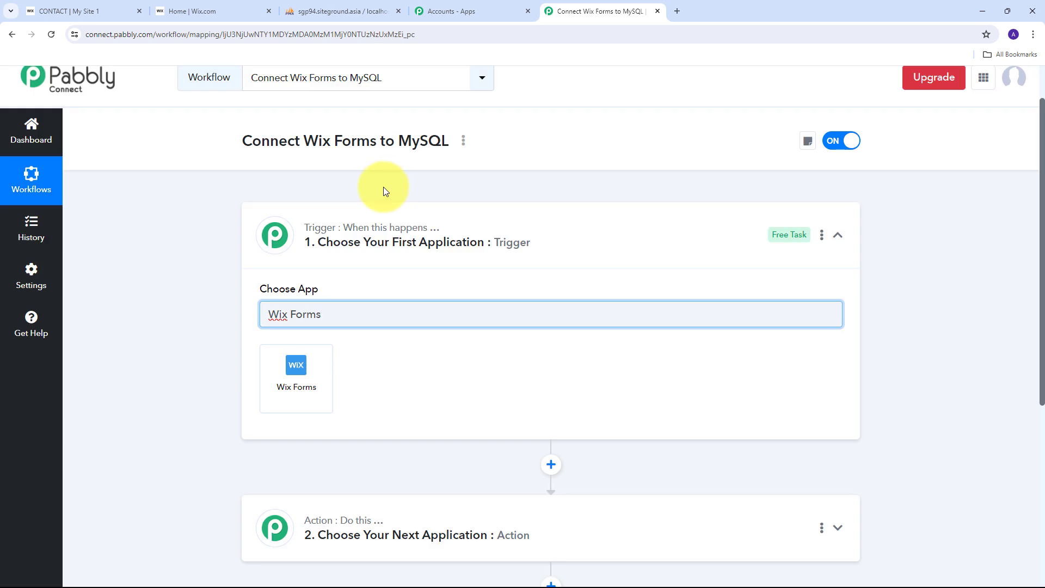
left_click(292, 373)
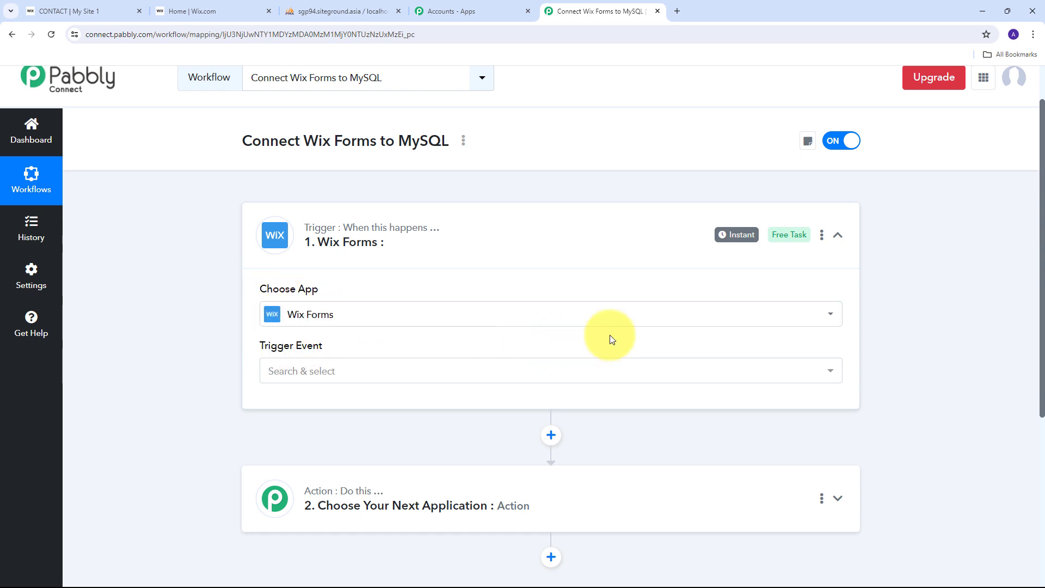
Step: Set the Wix Forms trigger event to New Form Submission
left_click(620, 367)
scroll(435, 327, "down", 1)
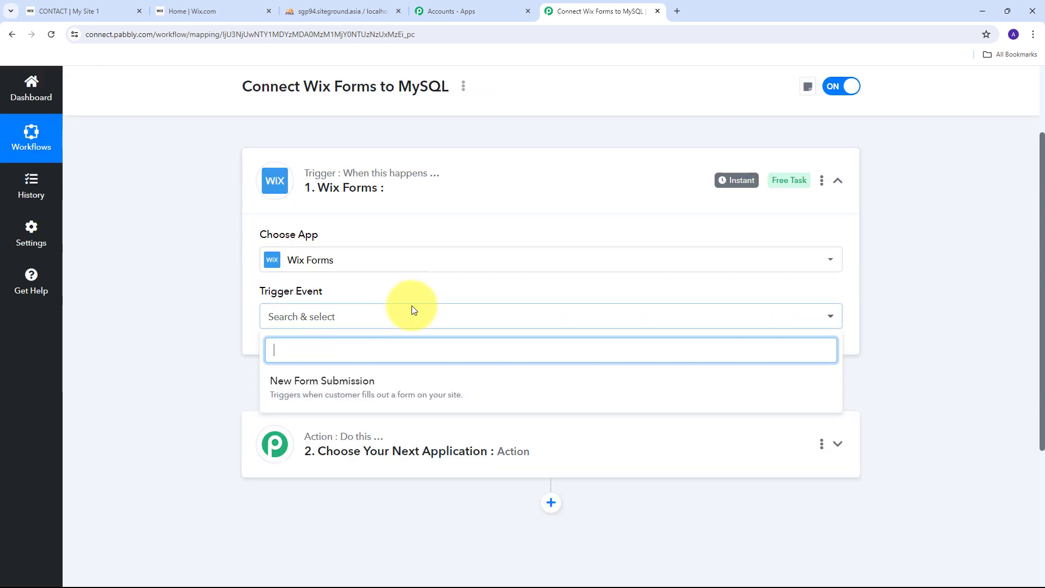
left_click(303, 393)
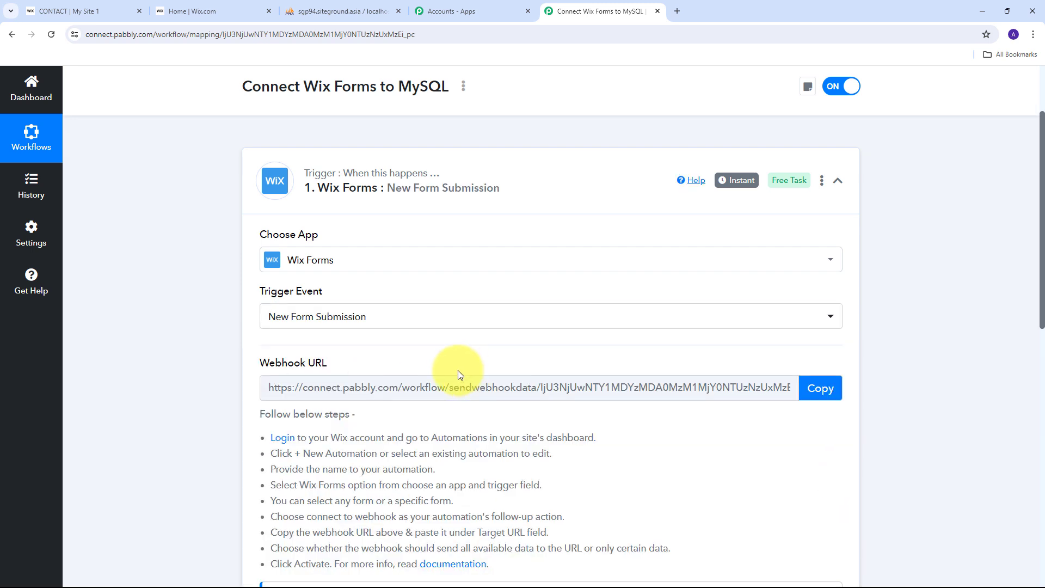
Step: Copy the trigger's webhook URL and go to the Wix dashboard
scroll(370, 348, "down", 1)
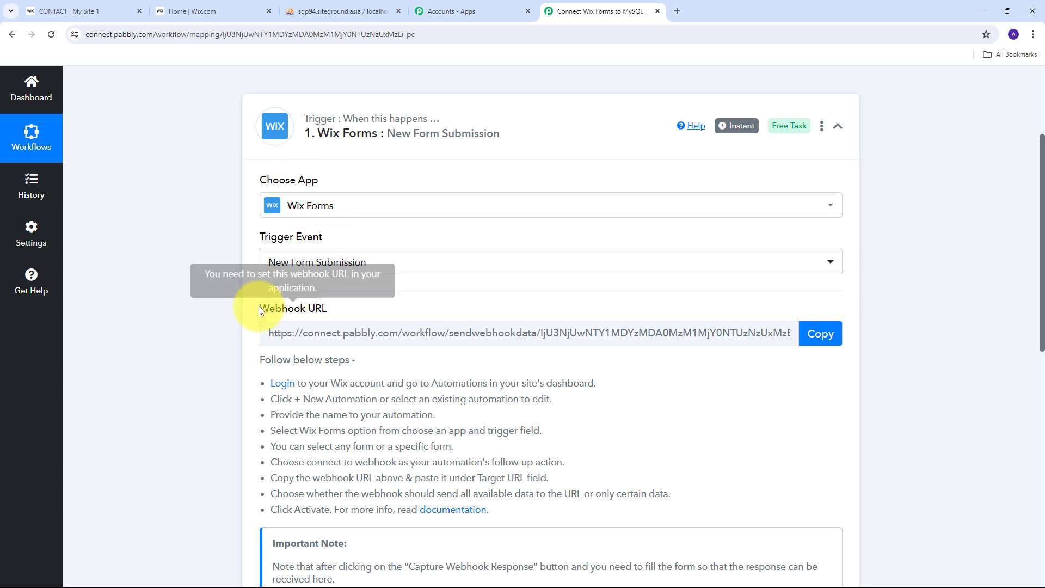
left_click_drag(259, 306, 388, 316)
mouse_move(308, 308)
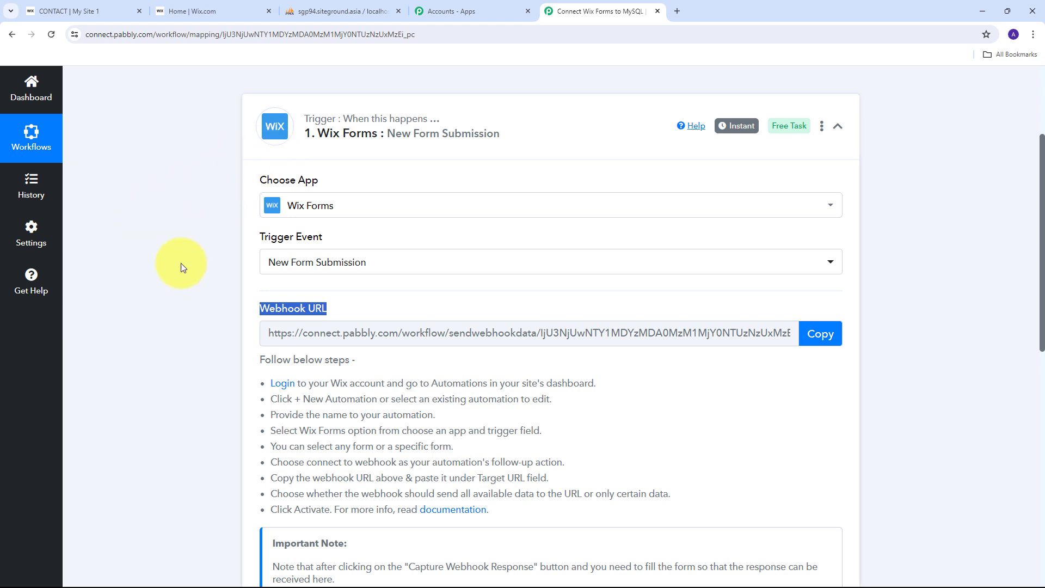
left_click_drag(262, 377, 588, 532)
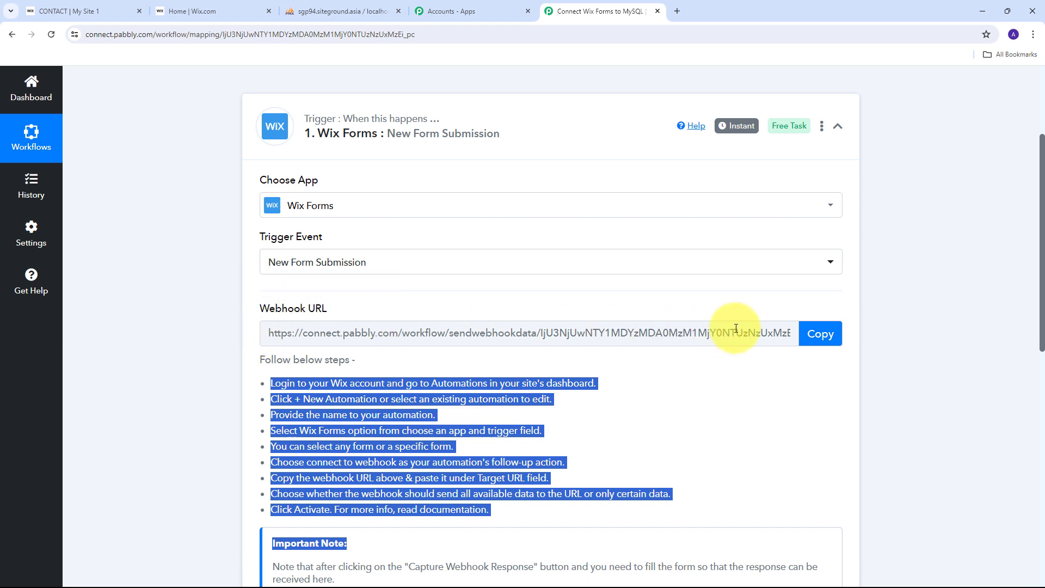
left_click(820, 334)
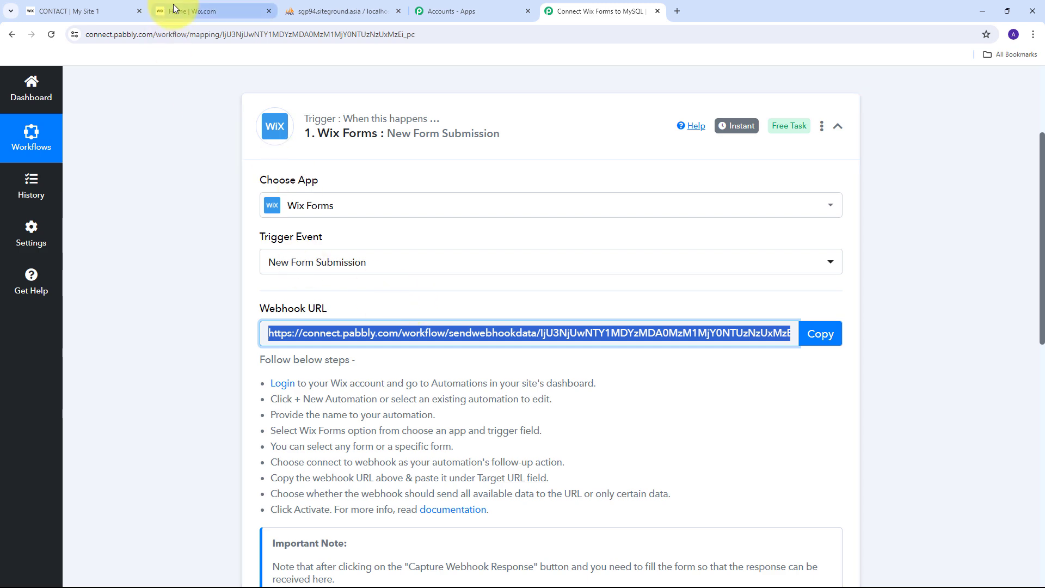
left_click(231, 11)
Step: Start a new Wix automation from scratch on the Automations page
scroll(99, 215, "down", 3)
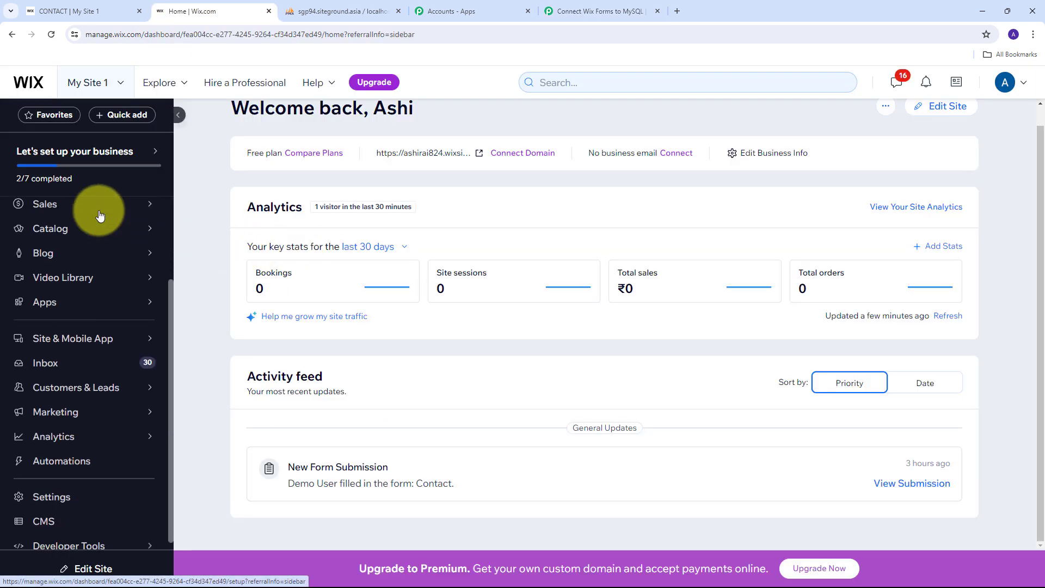
left_click(85, 455)
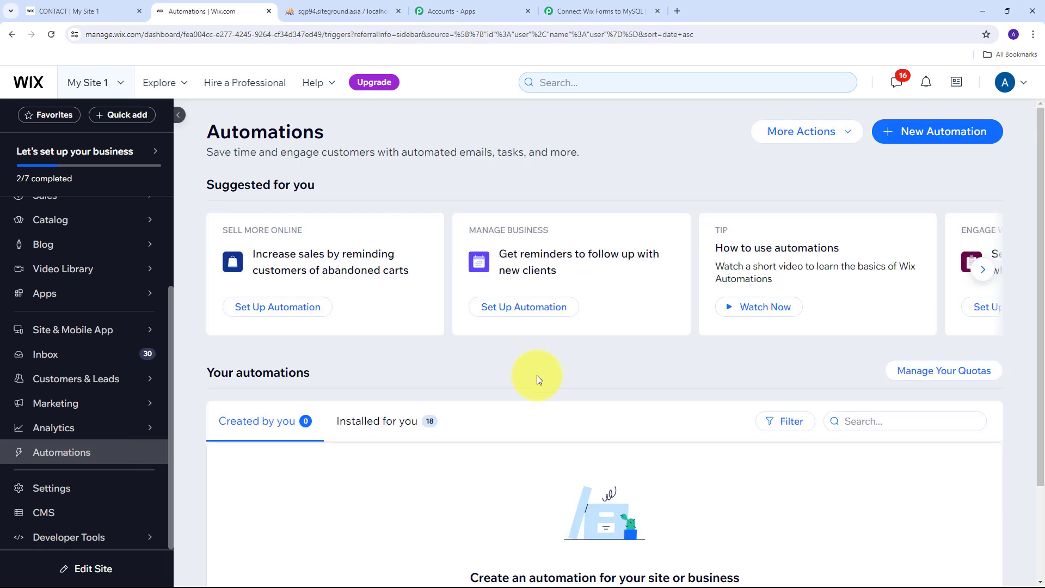
left_click(915, 136)
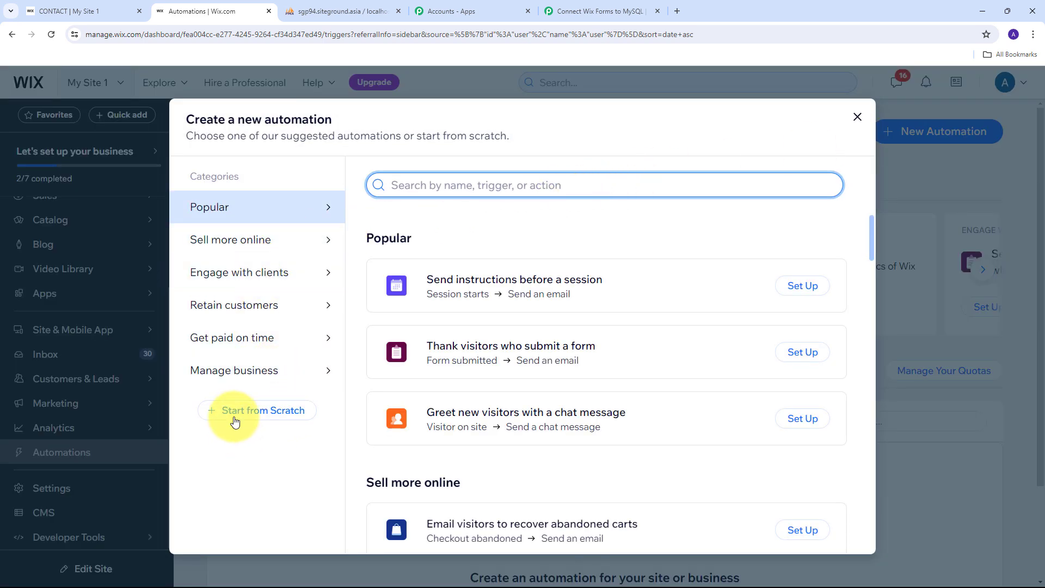
left_click(261, 411)
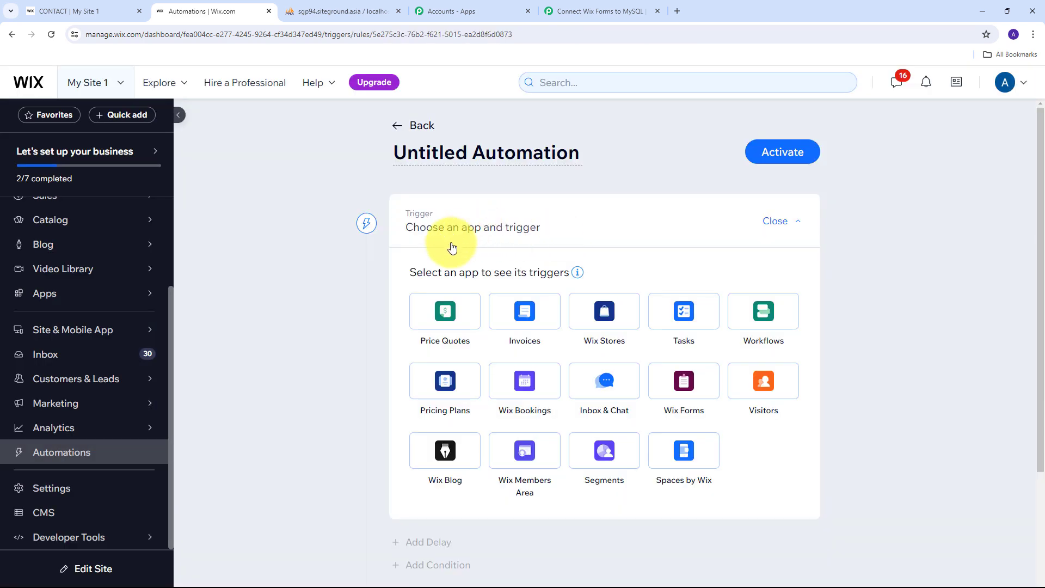
Step: Set the trigger to Wix Forms 'Form submitted' for Any forms
scroll(574, 266, "down", 1)
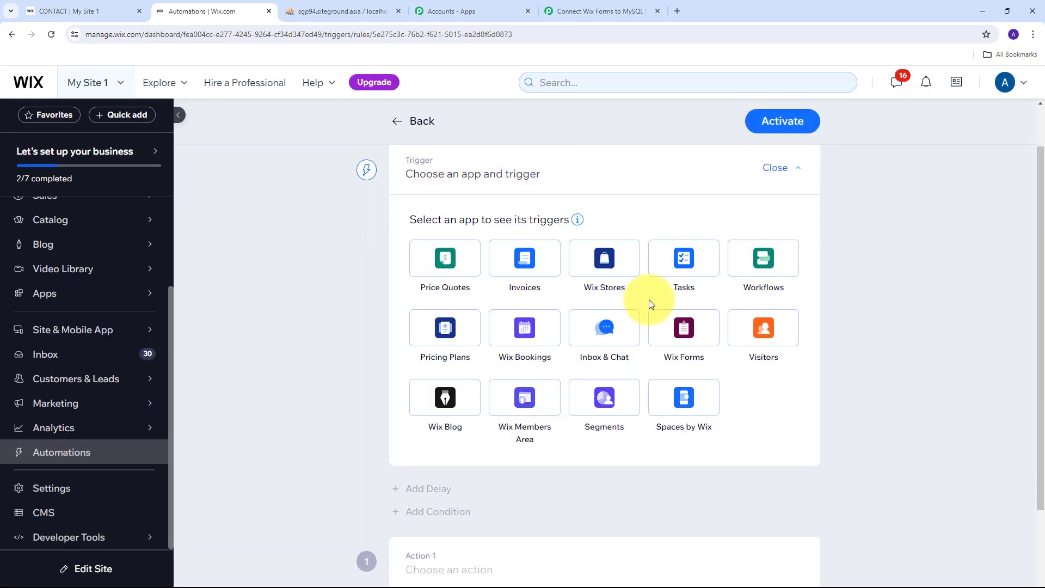
left_click(687, 327)
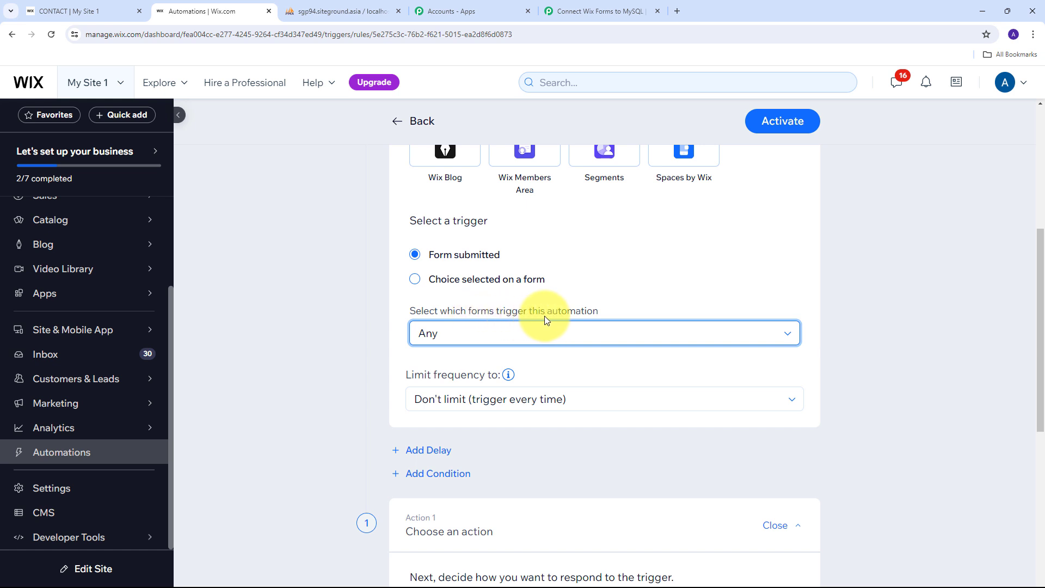
left_click(479, 333)
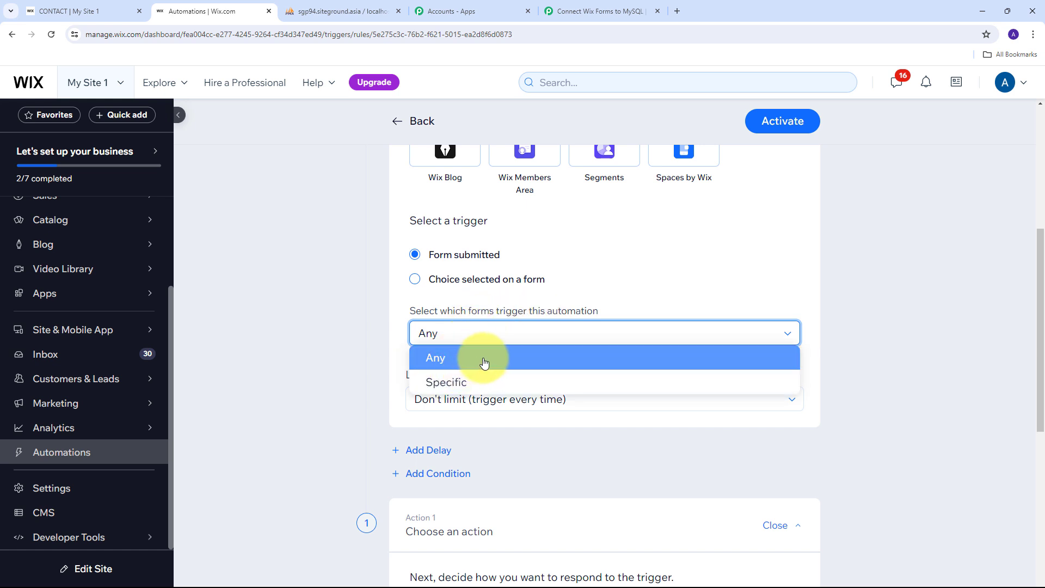
left_click(448, 358)
Step: Choose the Send via webhook action and paste the Pabbly webhook URL as its Target URL
scroll(607, 329, "down", 4)
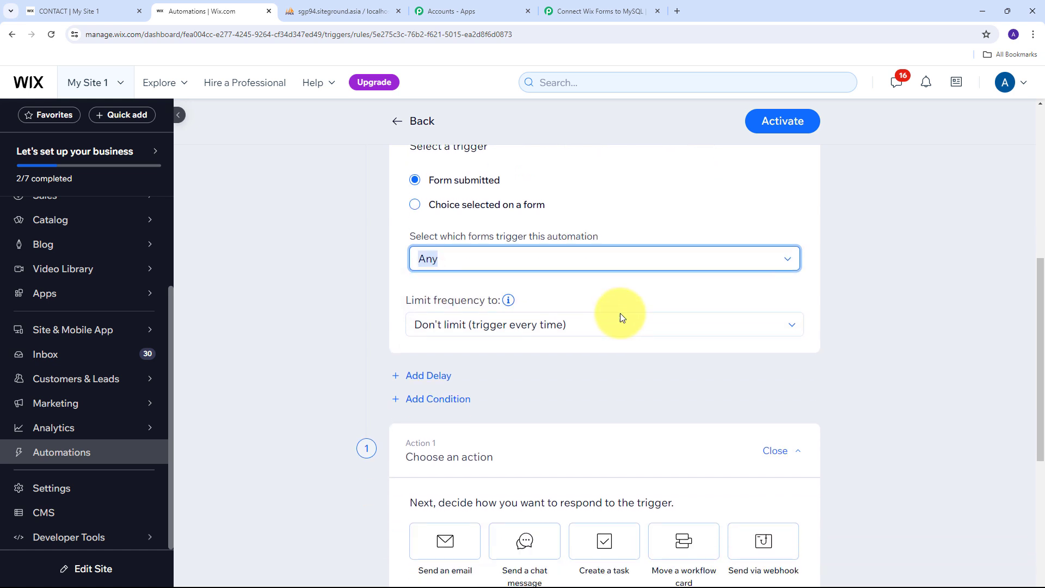
scroll(679, 313, "down", 2)
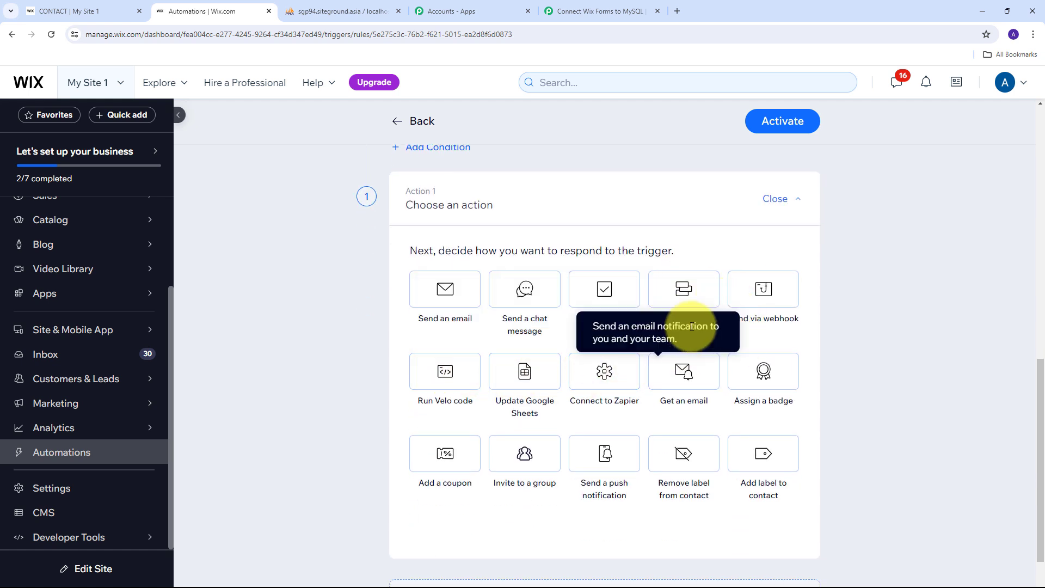
left_click(763, 289)
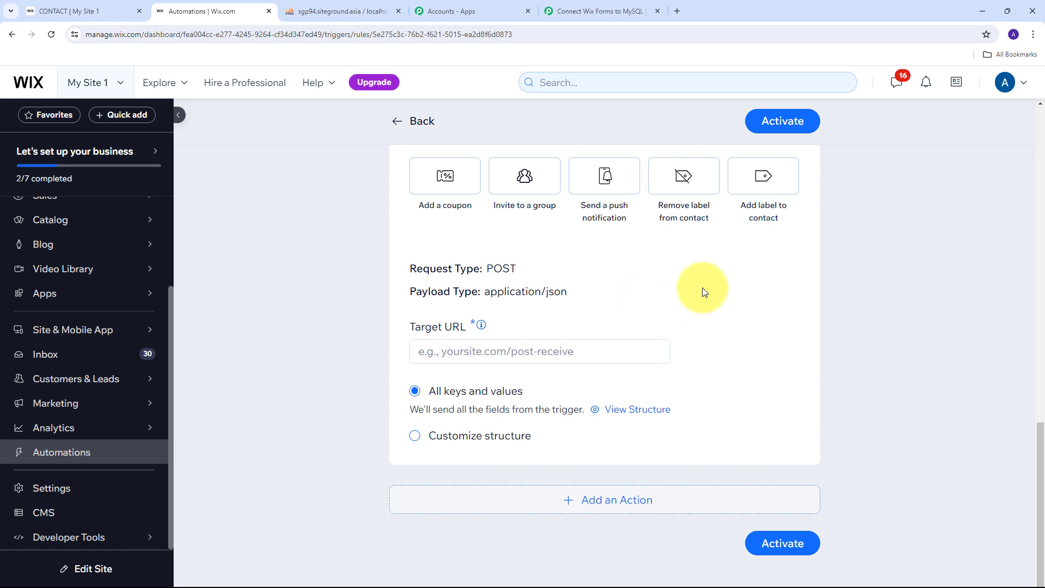
left_click(458, 348)
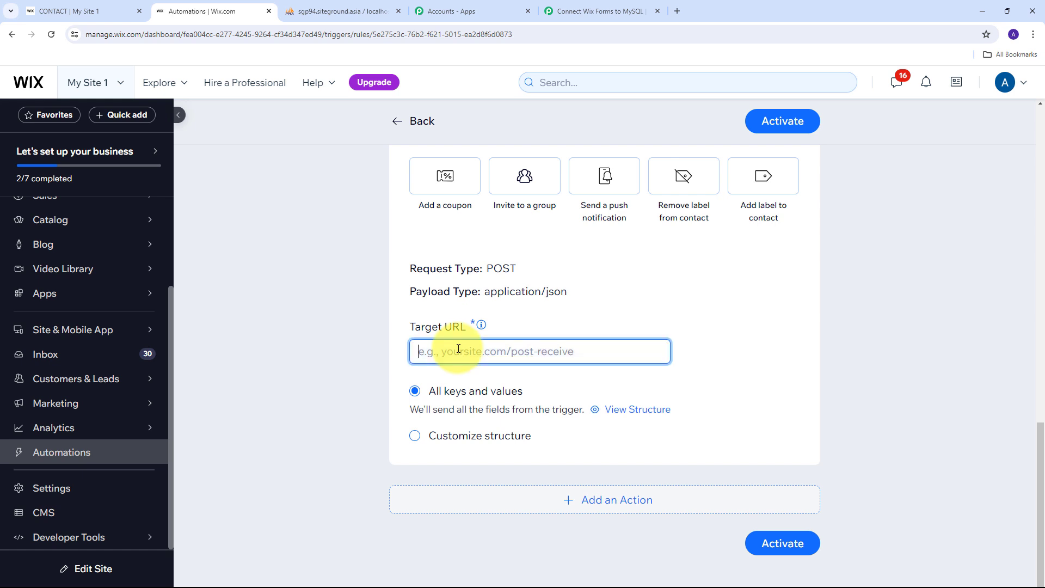
key("ctrl+v")
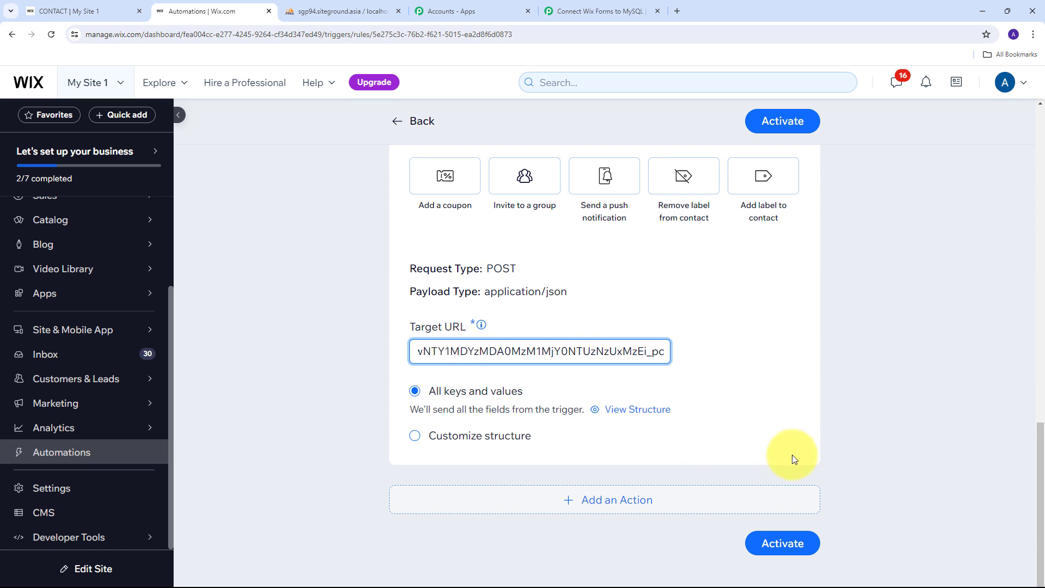
Step: Activate the automation, saving it with the name 'Wix forms to MySQL'
left_click(781, 126)
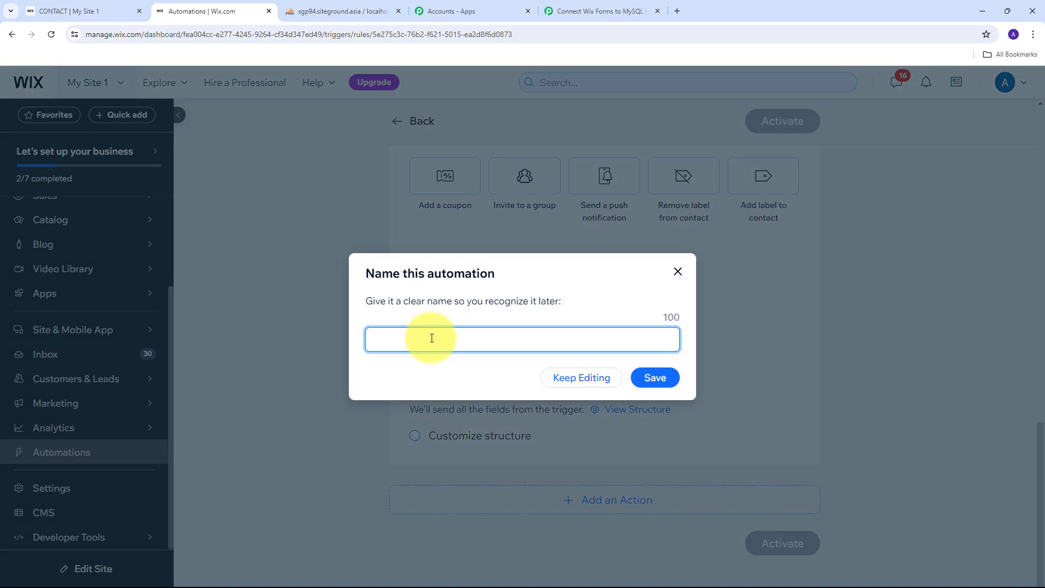
type("Wix forms to MySQL")
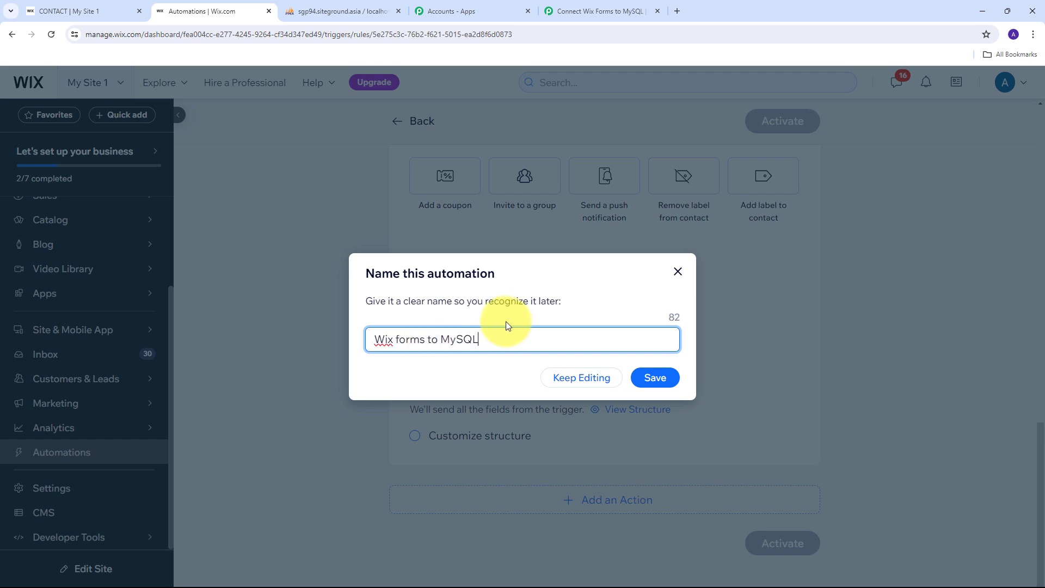
left_click(652, 379)
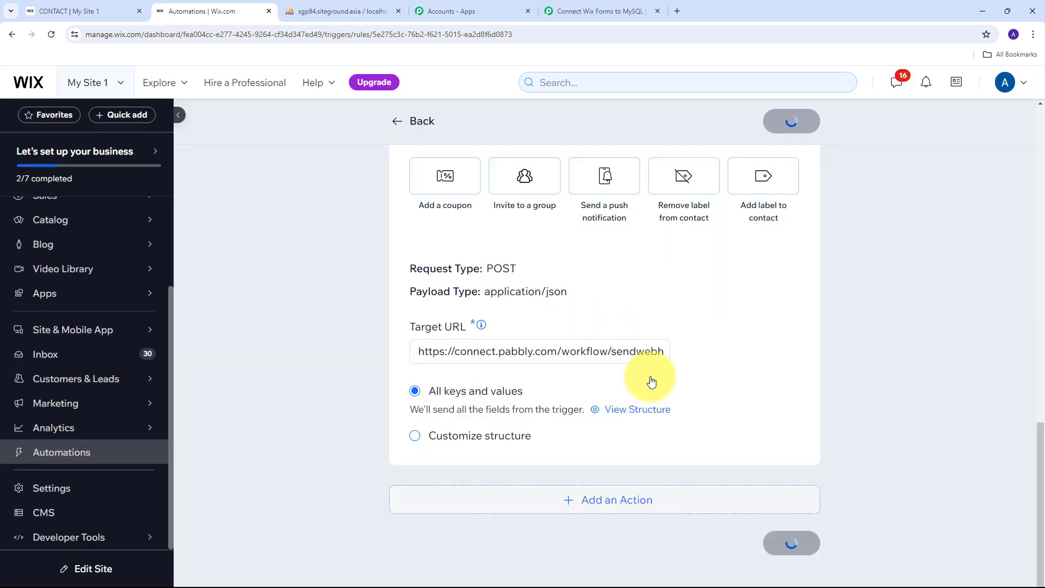
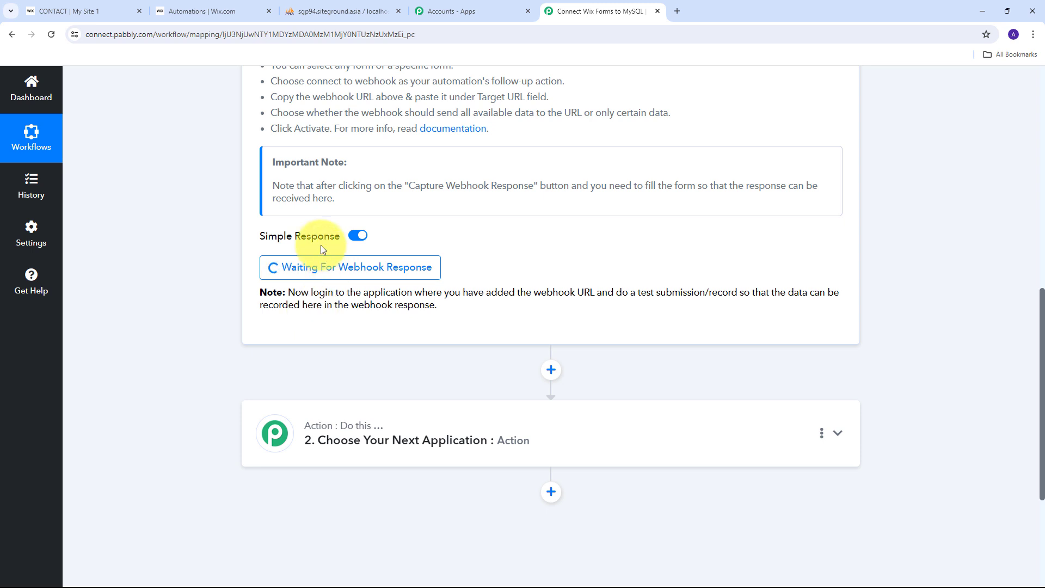
Step: Enter first name 'Test' and last name 'User' in the Wix contact form
left_click(81, 6)
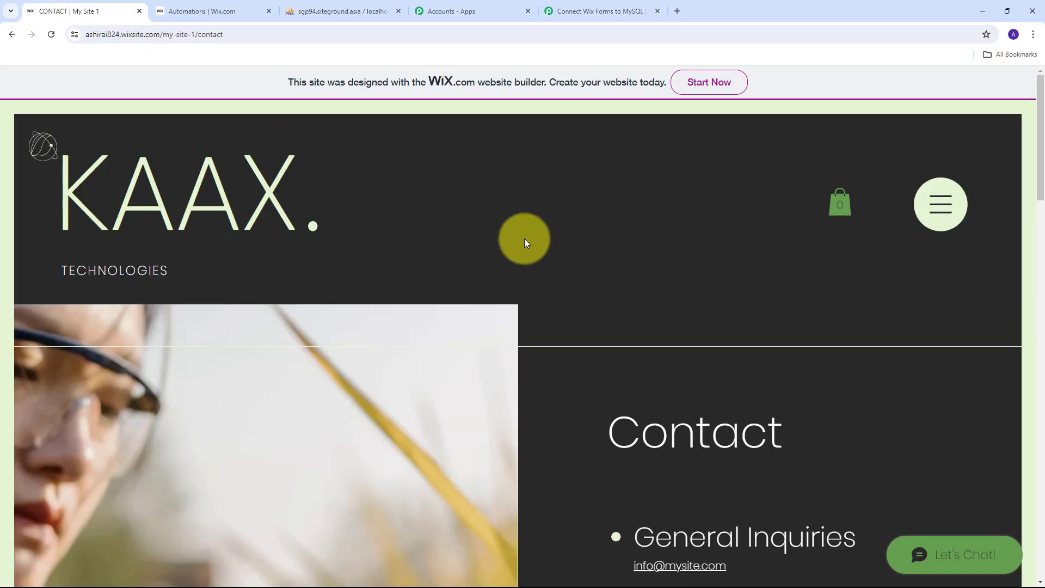
scroll(525, 239, "down", 5)
scroll(525, 239, "down", 4)
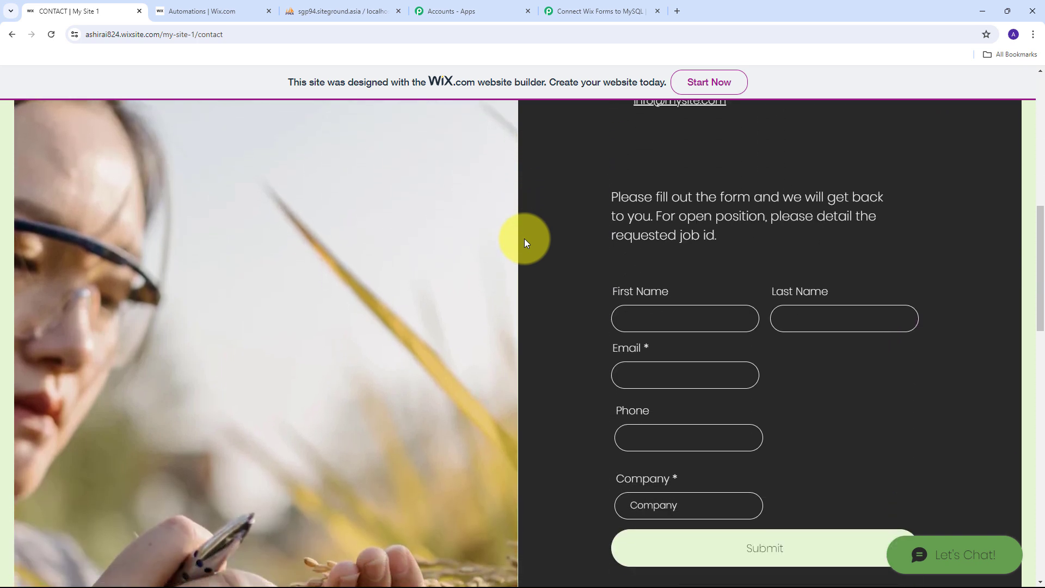
scroll(544, 235, "down", 1)
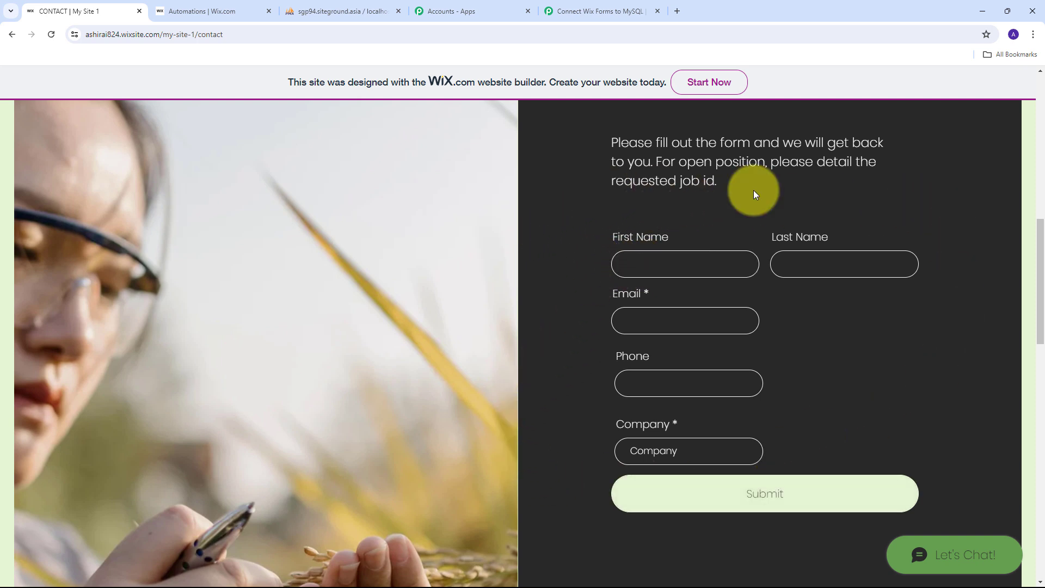
left_click(662, 265)
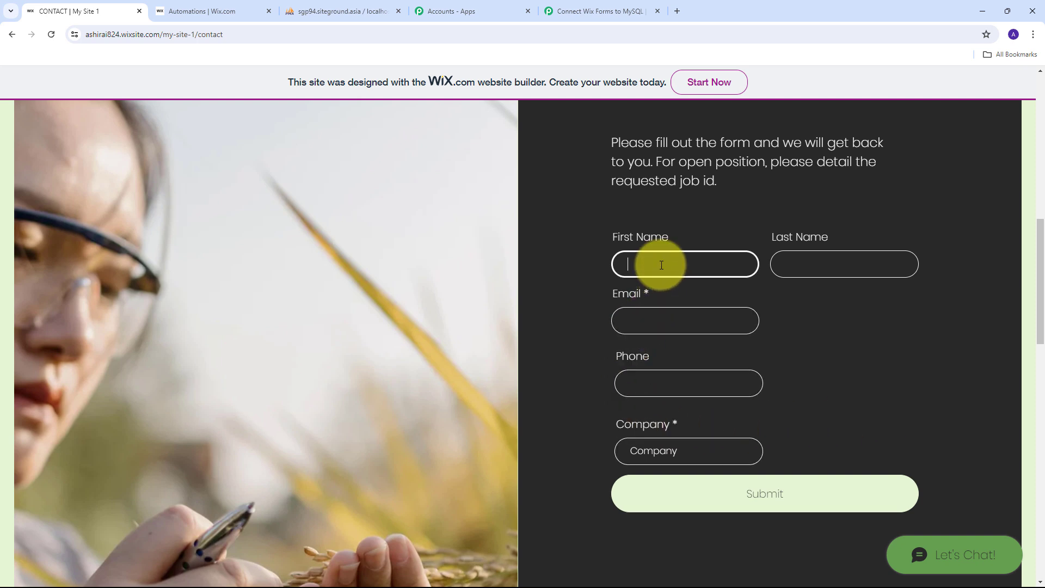
type("Test")
key("Tab")
type("Use")
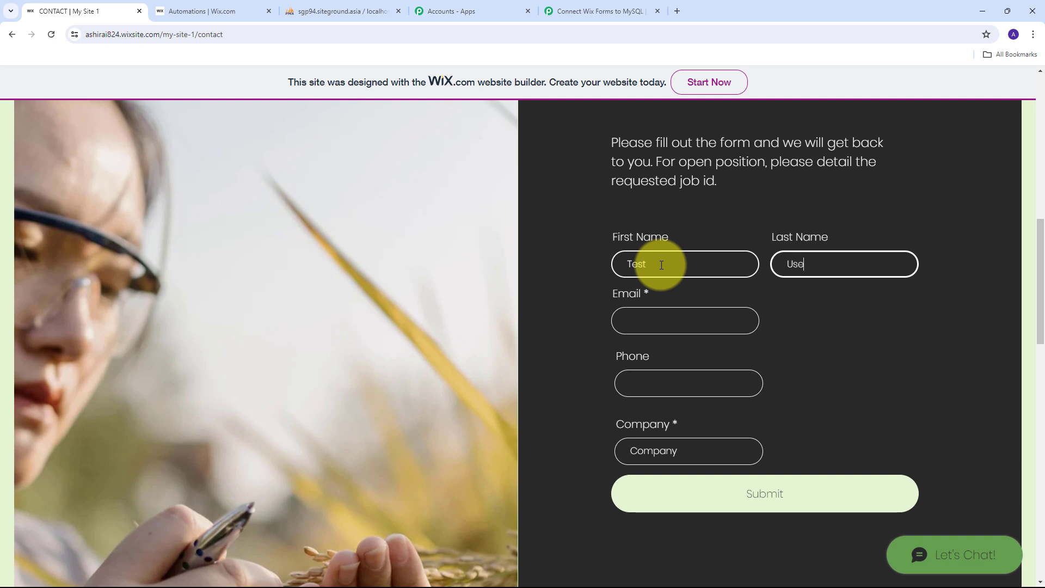
type("r")
key("Tab")
Step: Fill in the test email address, test phone number and company 'Test Company'
key("ctrl+v")
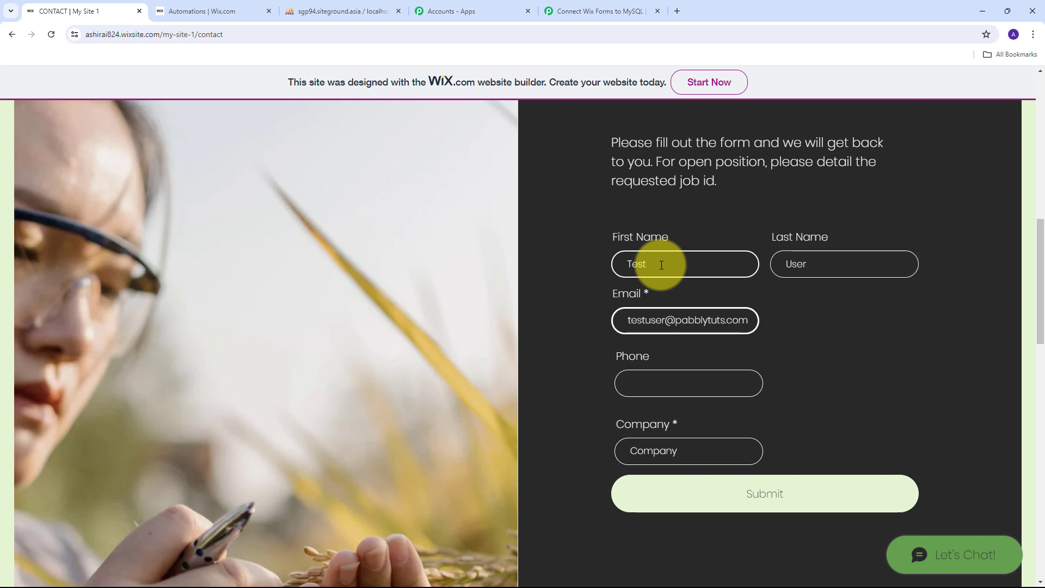
key("Tab")
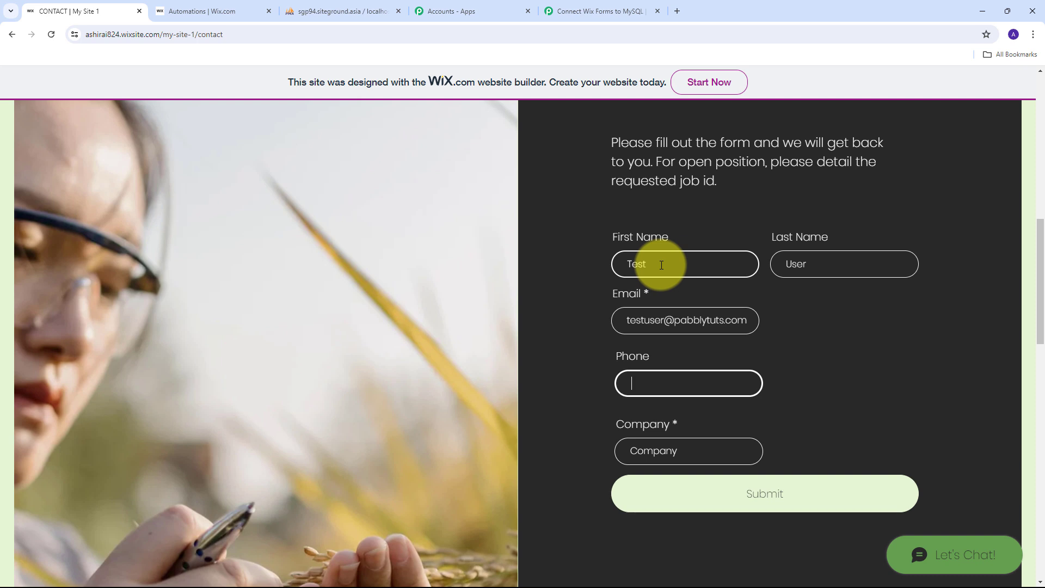
key("ctrl+v")
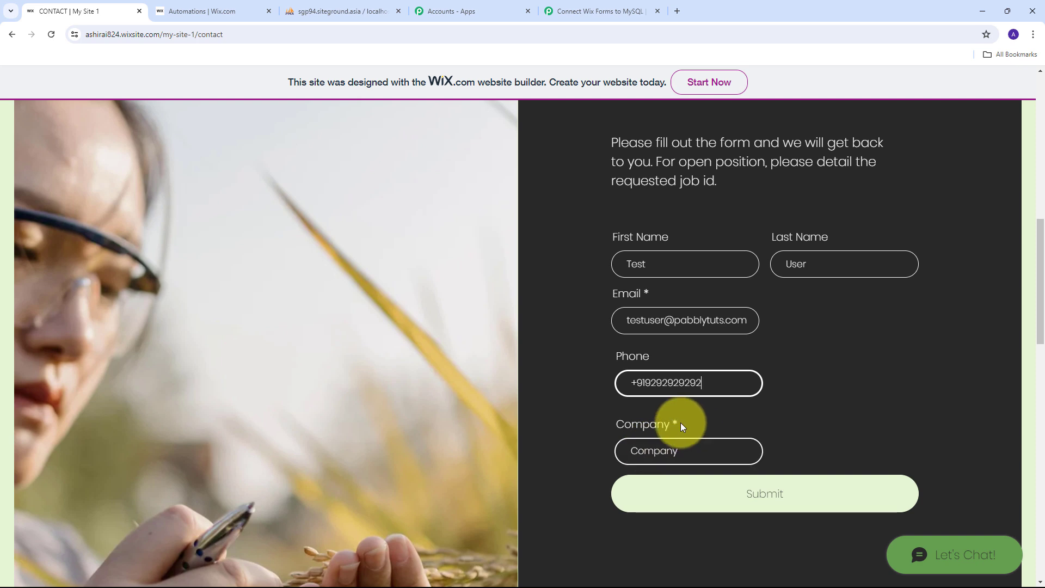
left_click(658, 453)
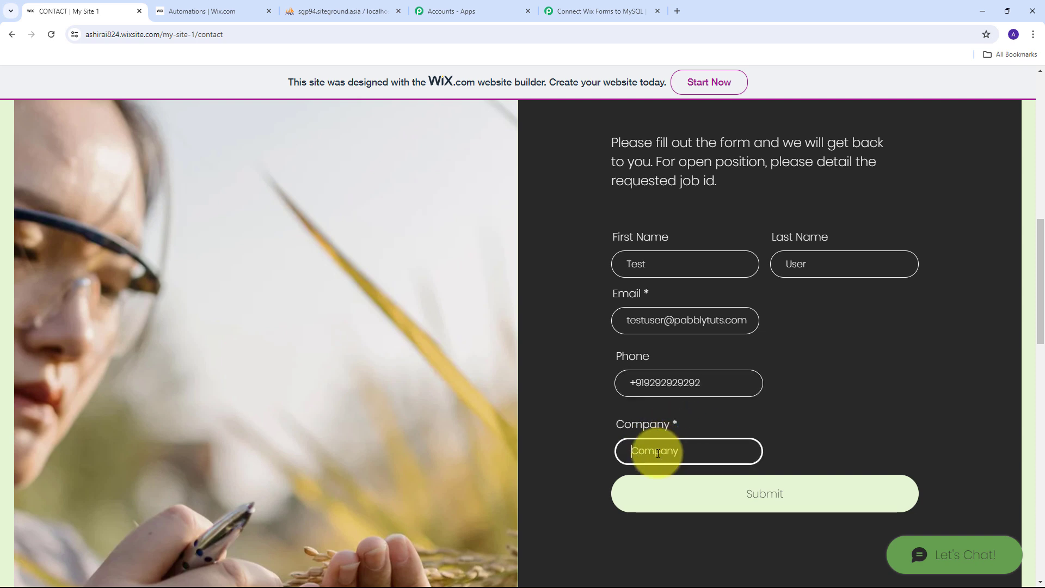
type("Test Company")
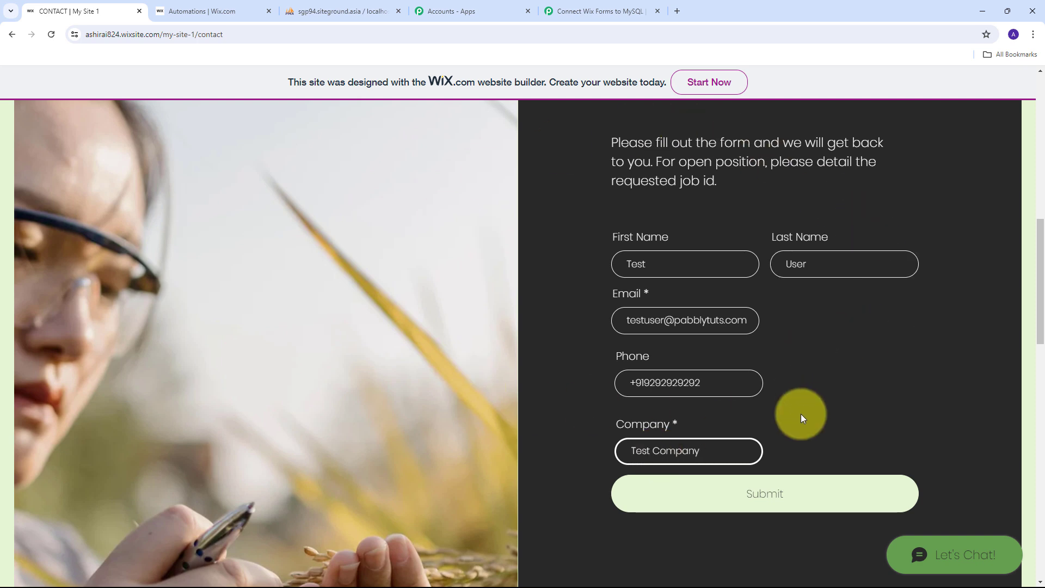
Step: Submit the filled-in Wix contact form
left_click(768, 501)
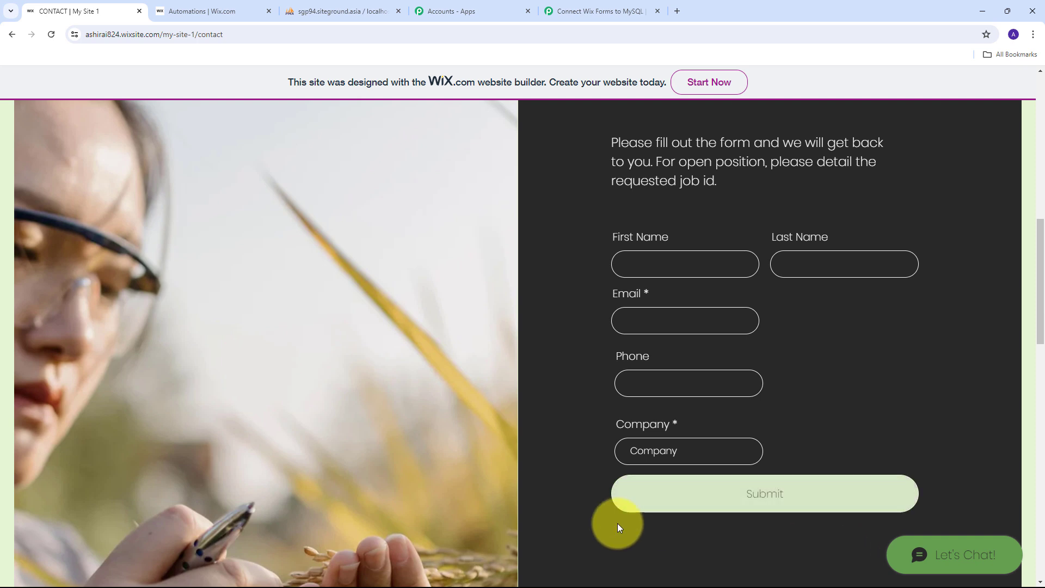
scroll(773, 253, "up", 2)
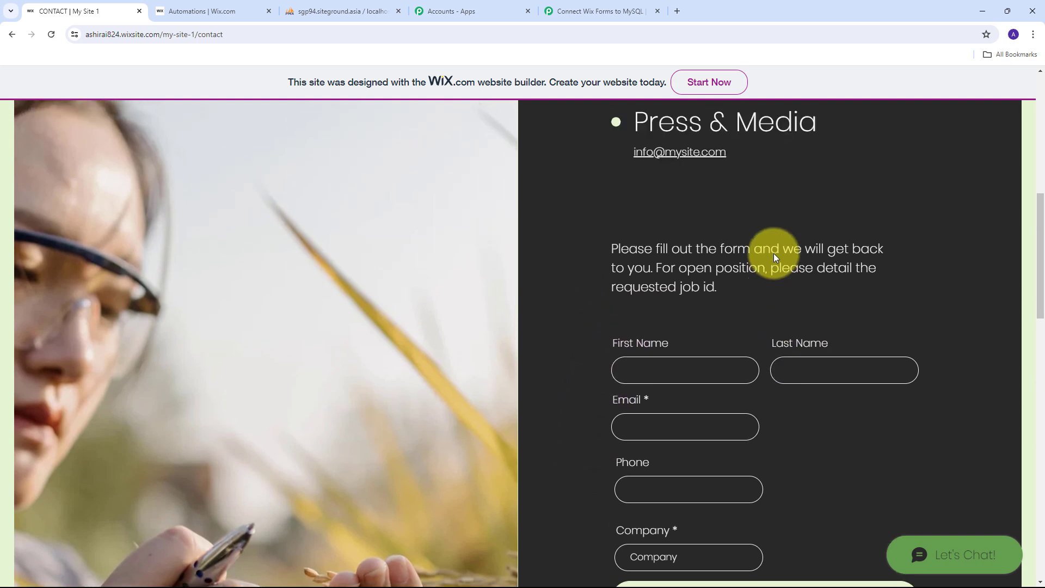
scroll(723, 289, "down", 1)
scroll(583, 237, "down", 2)
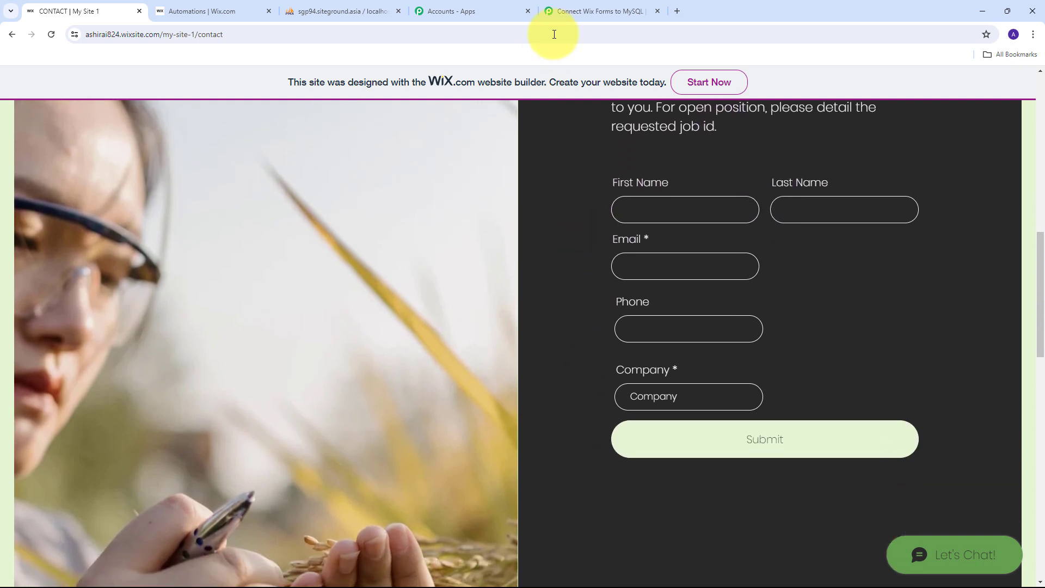
left_click(579, 11)
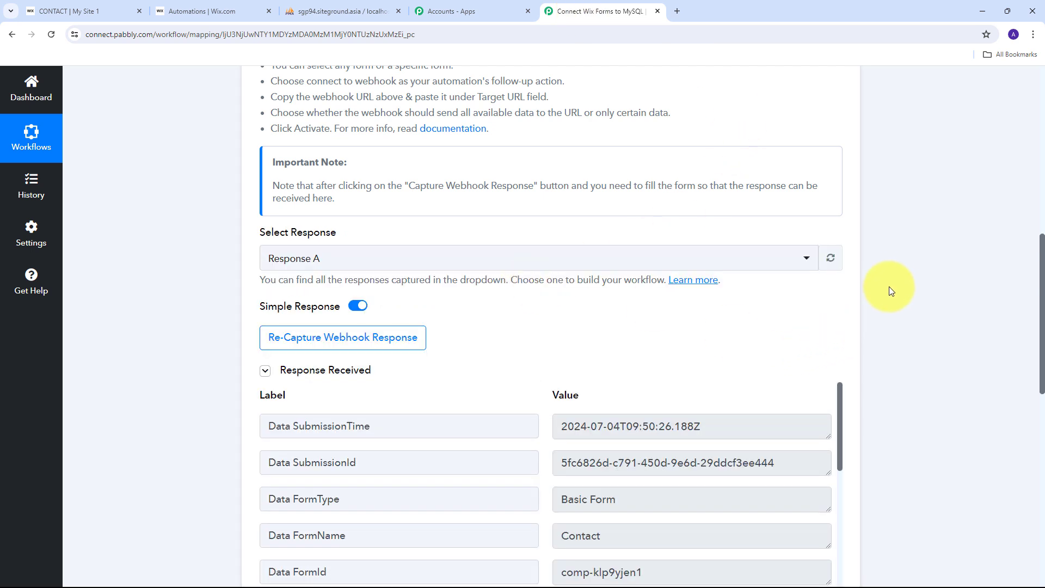
Step: Check the captured form name Contact, company, phone and email values in the trigger response
scroll(899, 277, "down", 5)
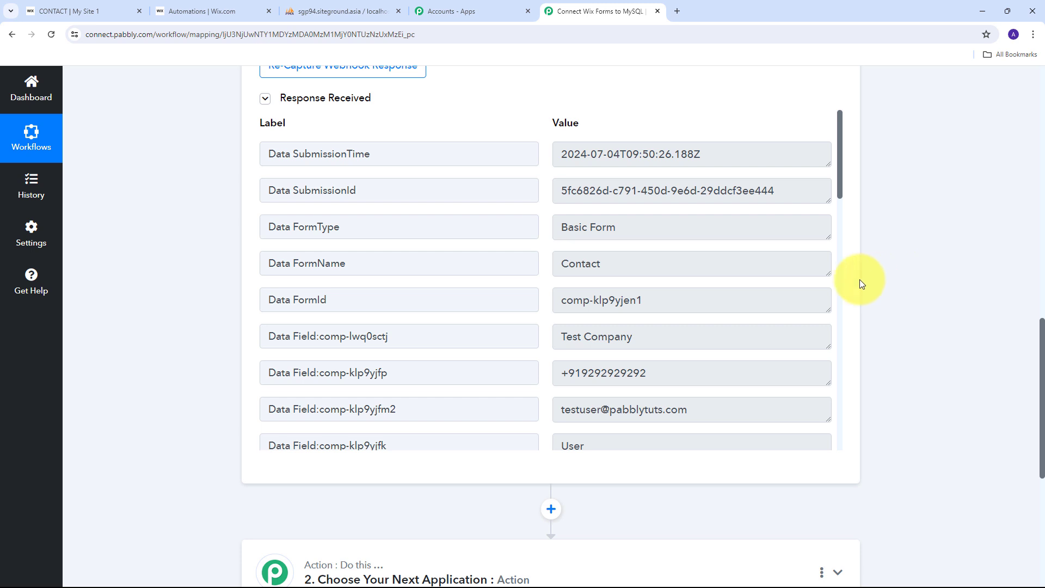
double_click(692, 260)
scroll(409, 272, "down", 2)
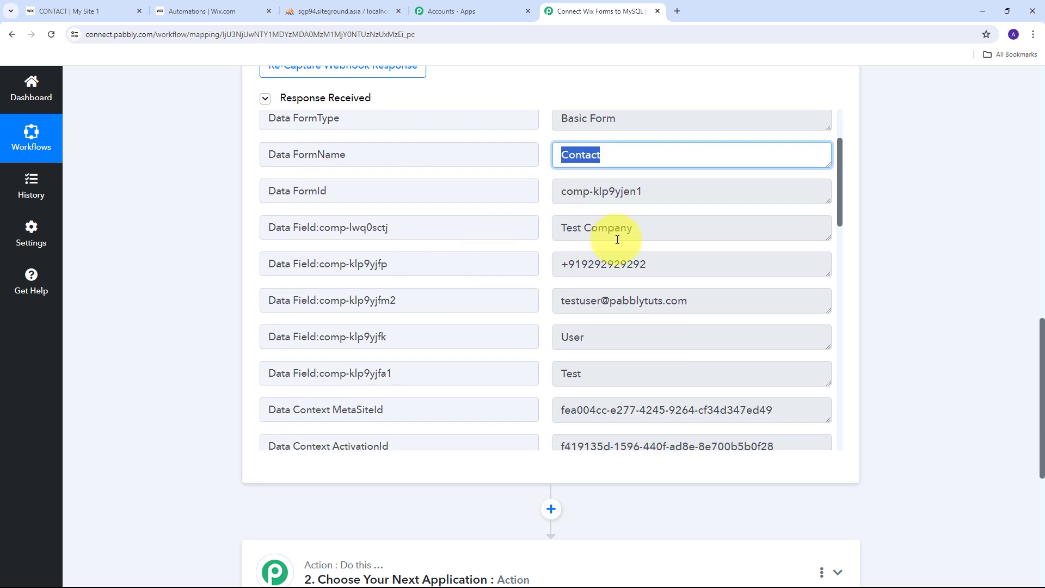
left_click(691, 233)
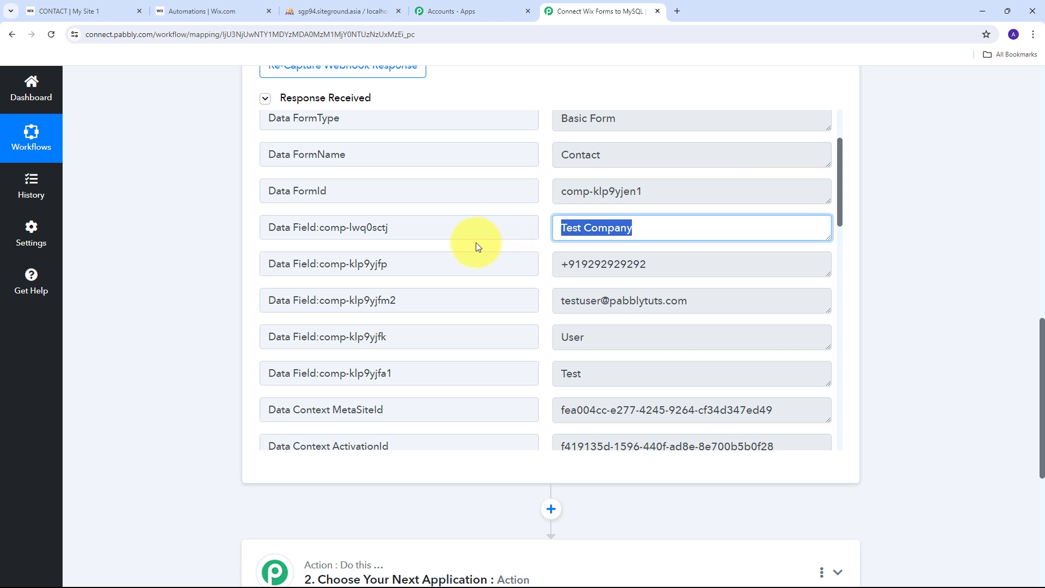
left_click(717, 272)
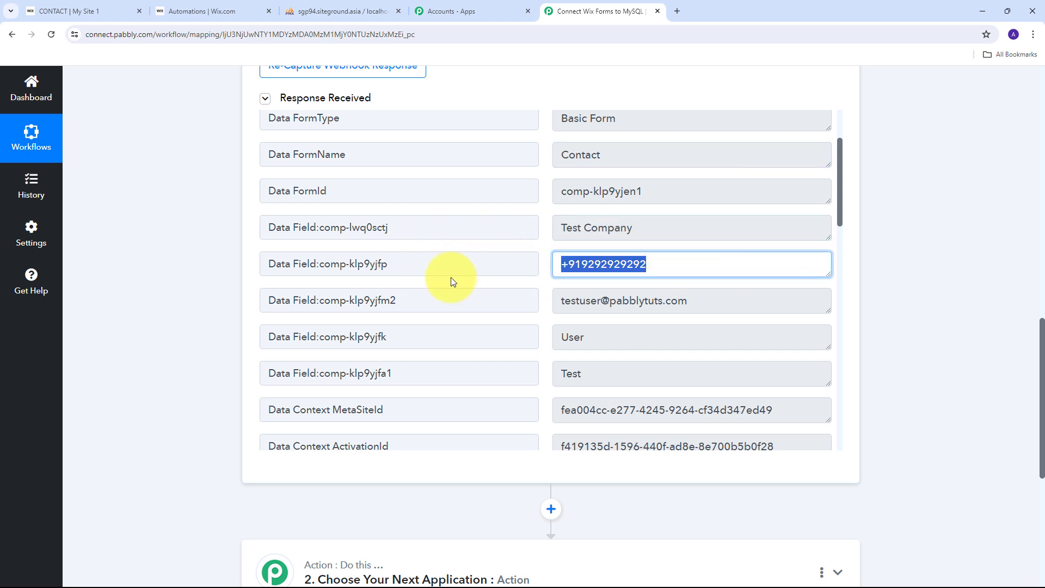
left_click(731, 305)
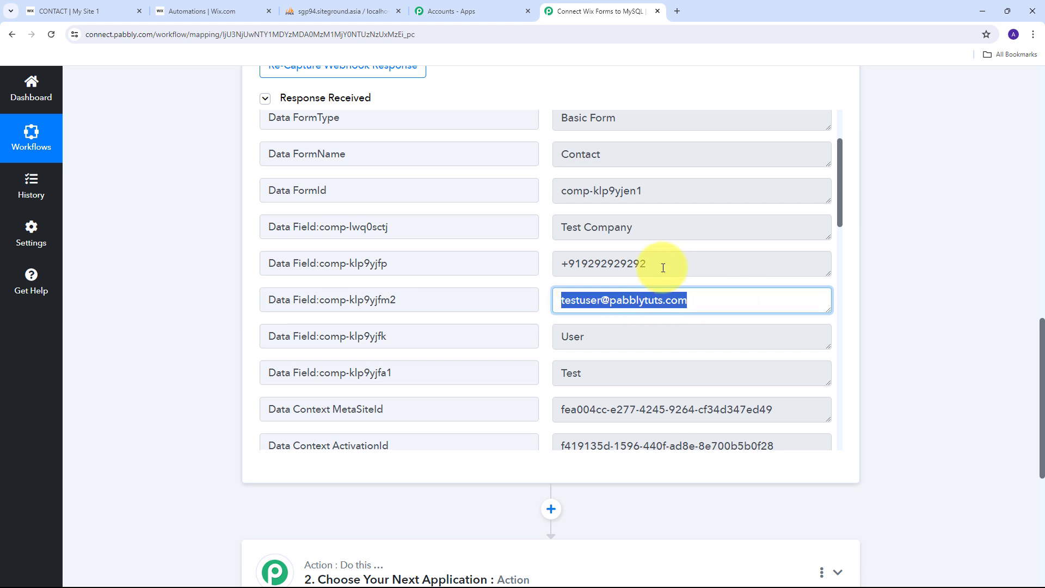
Step: Check the captured first and last name values in the trigger response
scroll(567, 297, "down", 1)
left_click(659, 321)
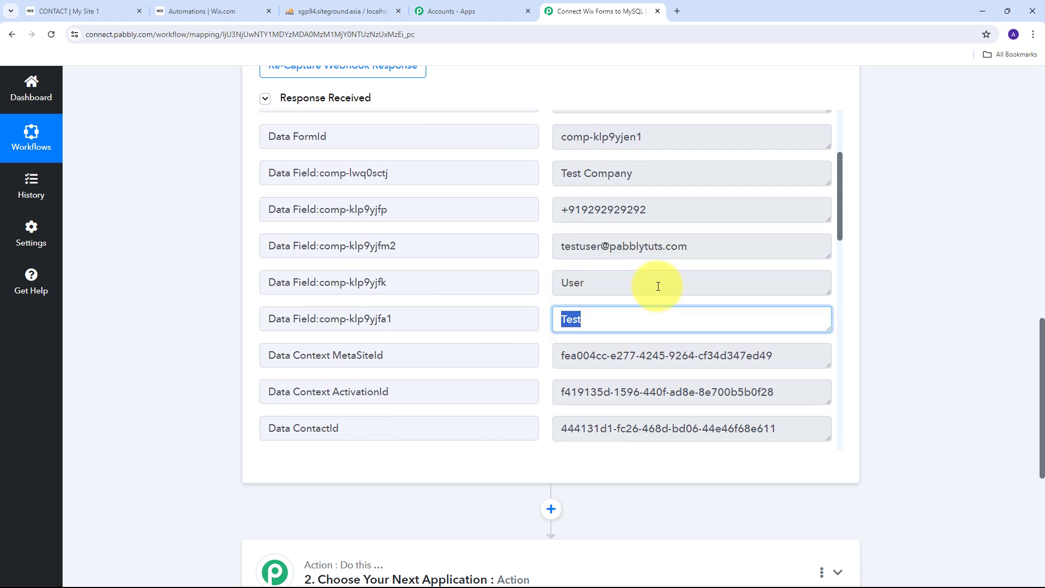
left_click(555, 282)
scroll(607, 282, "down", 8)
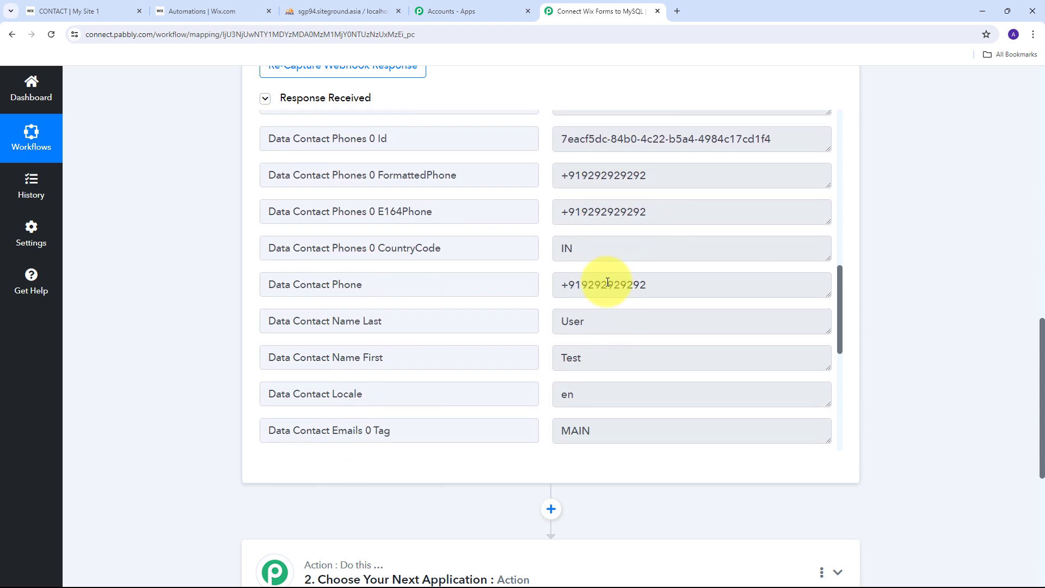
scroll(607, 282, "up", 7)
scroll(607, 282, "up", 3)
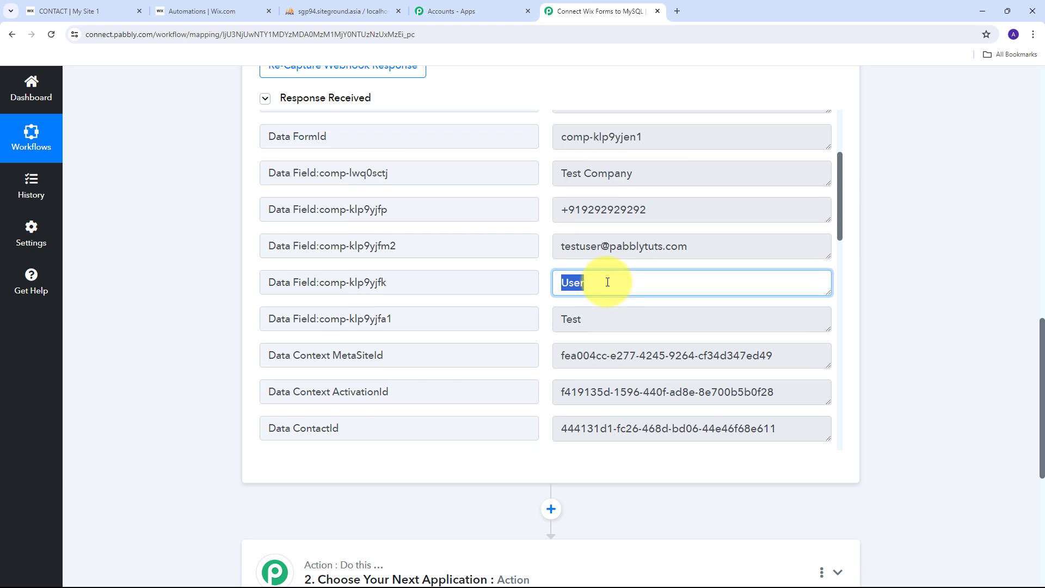
left_click(541, 286)
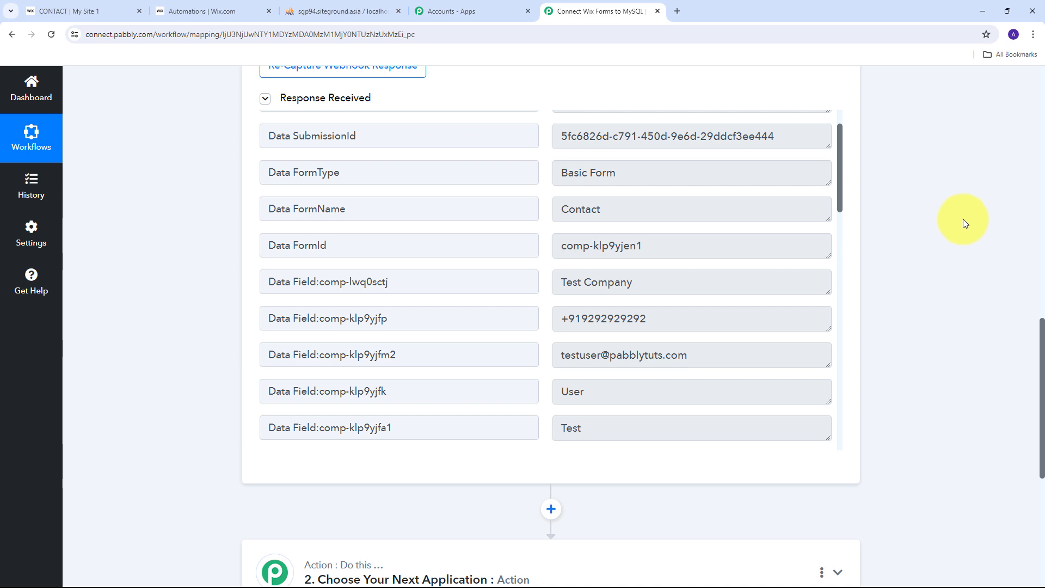
scroll(964, 223, "down", 5)
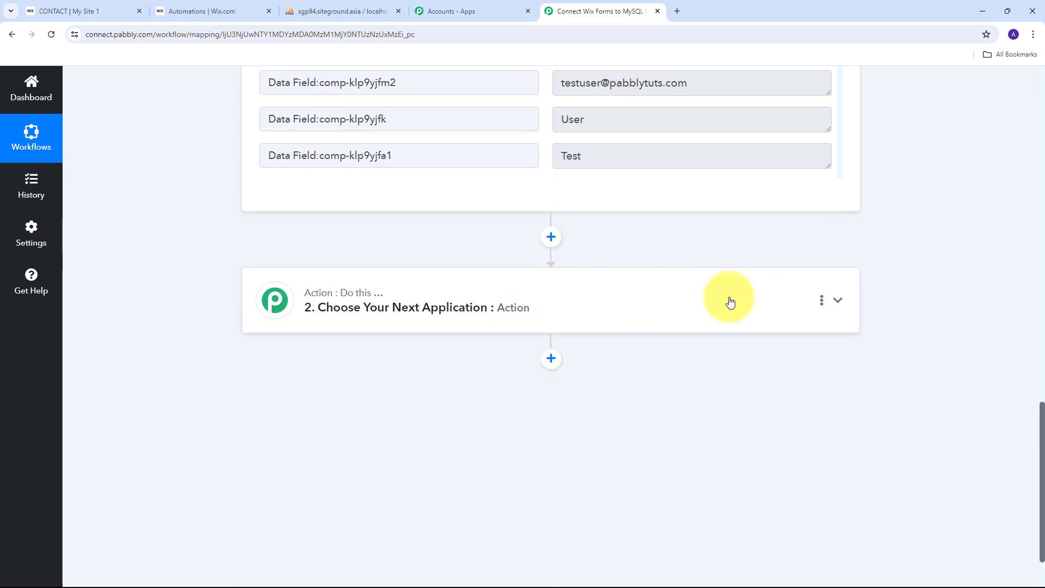
Step: Make the second step a MySQL action with the Insert Row event
left_click(841, 302)
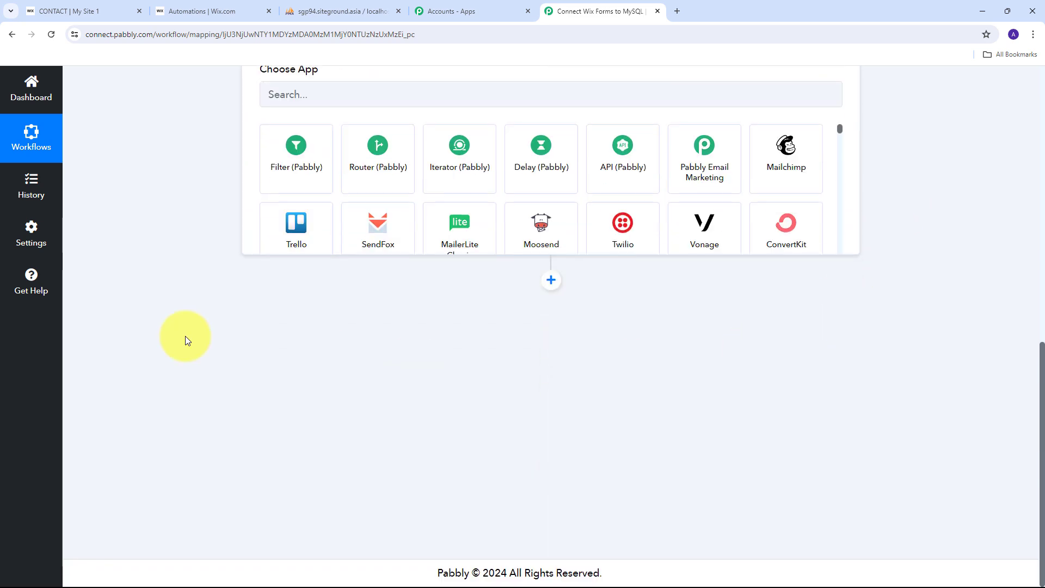
left_click(323, 306)
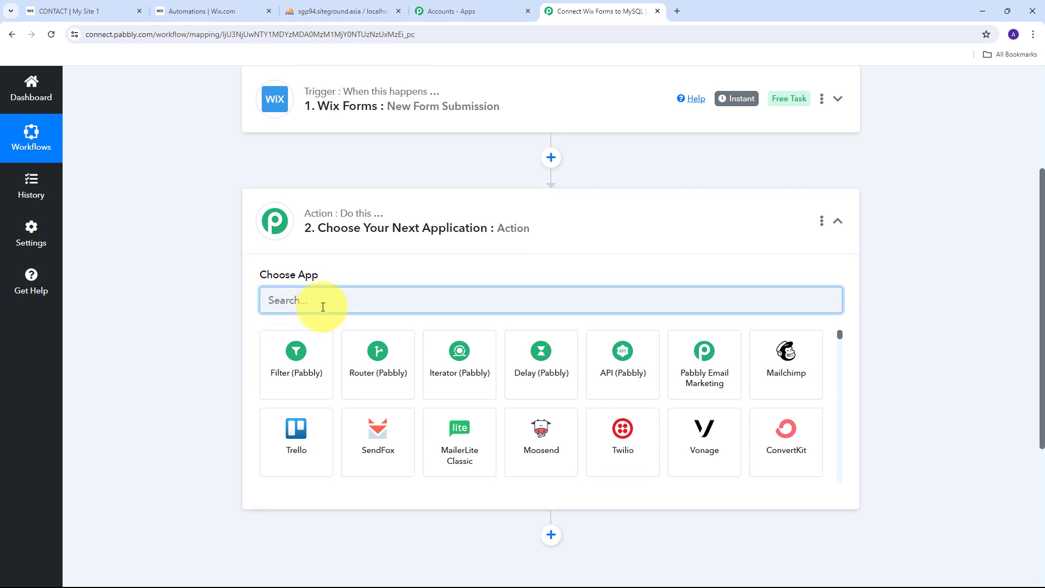
type("MyS")
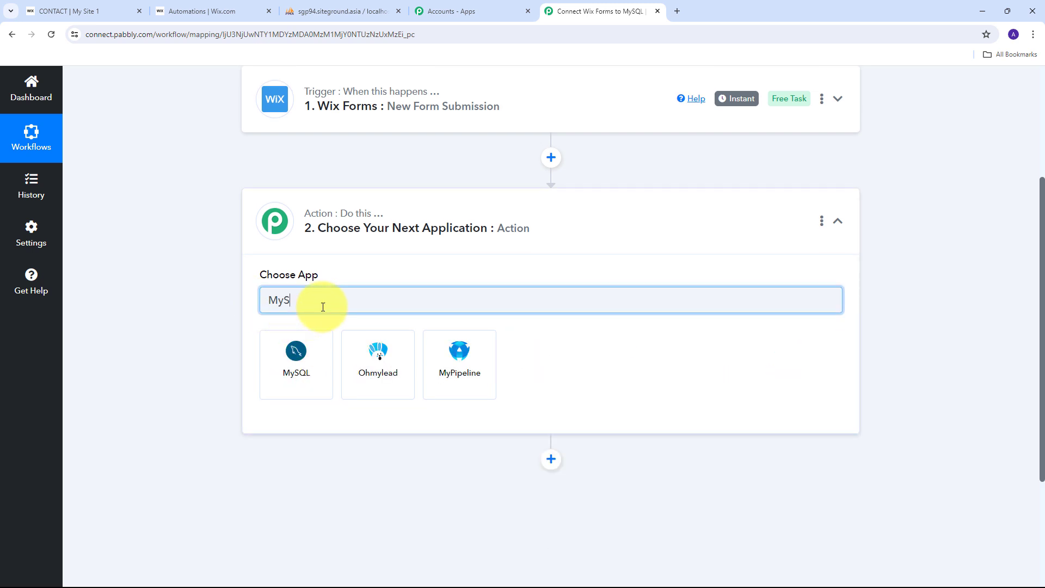
type("QL")
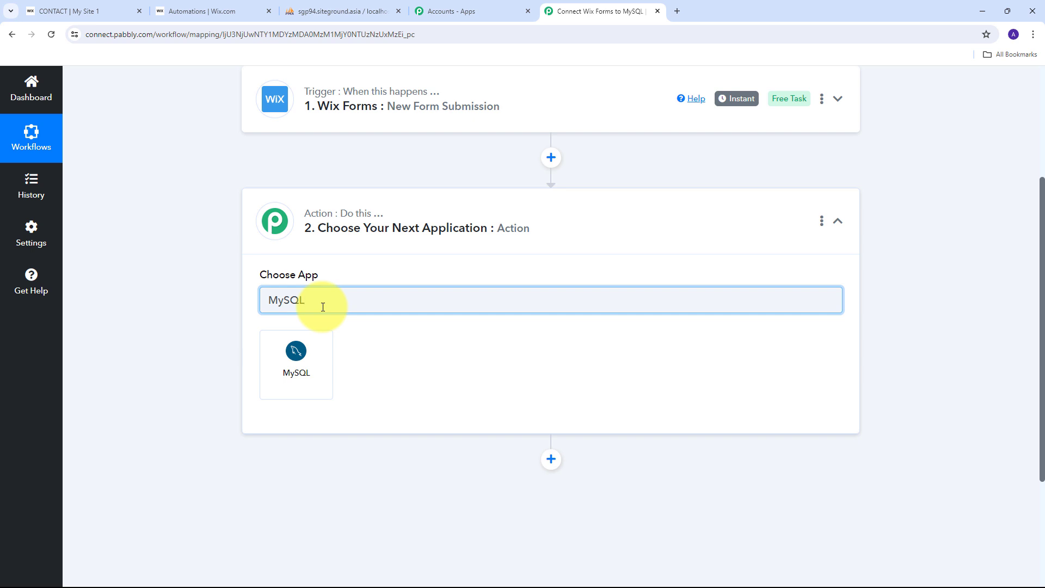
left_click(298, 370)
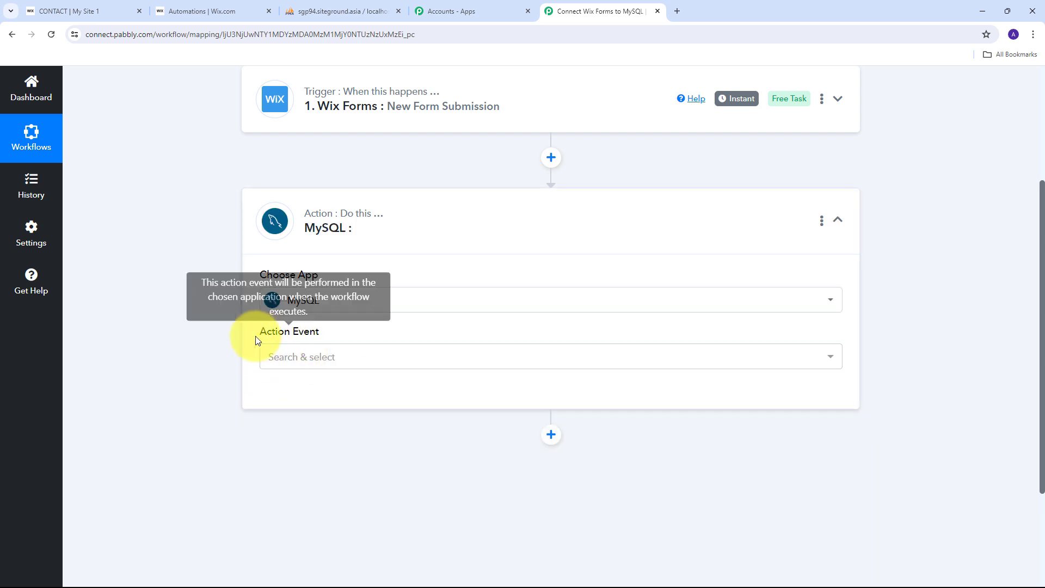
left_click(722, 365)
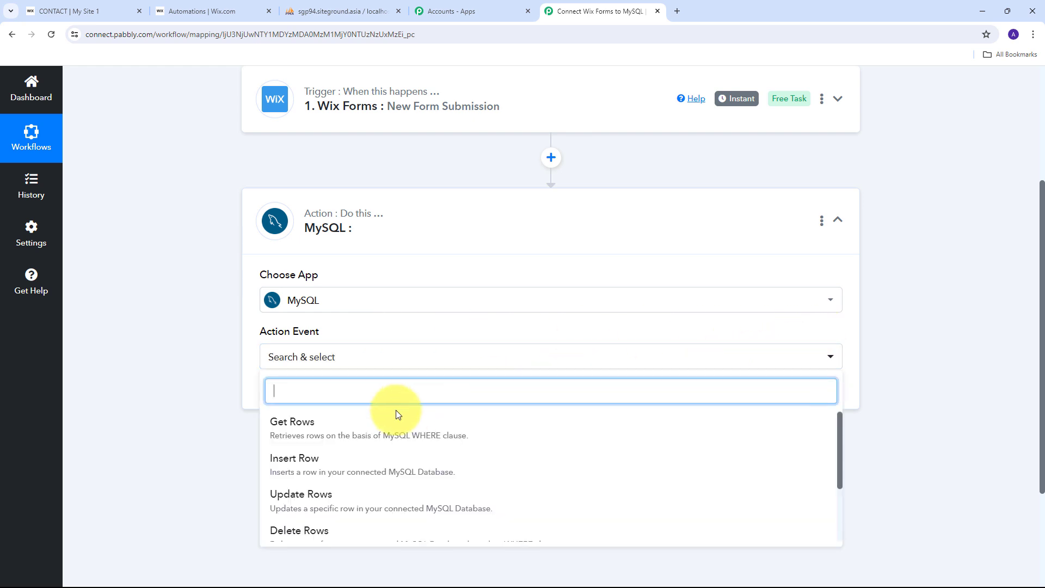
left_click(313, 468)
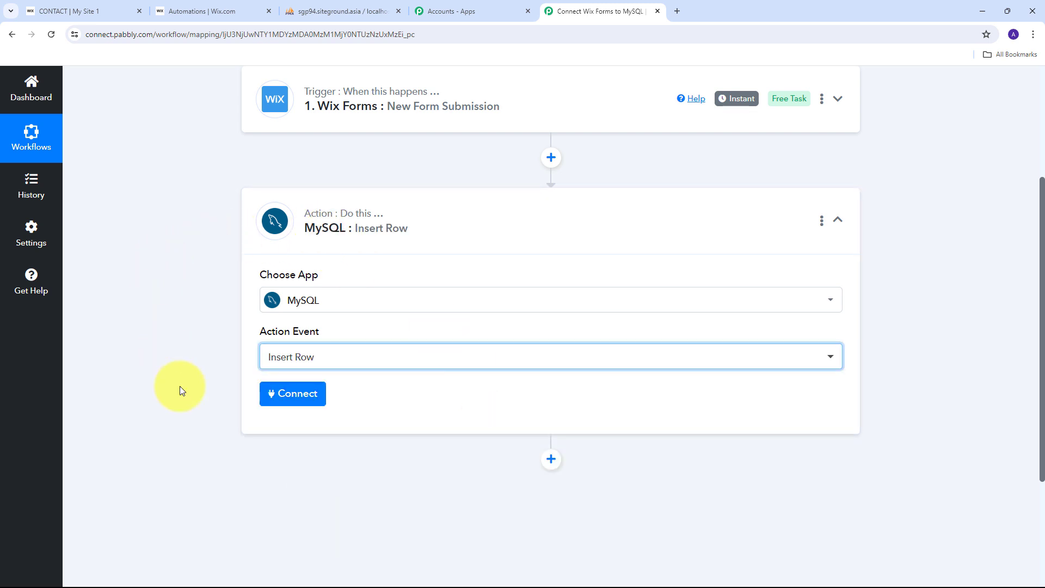
Step: Connect the MySQL step using the existing MySQL #13 connection and save it
left_click(297, 401)
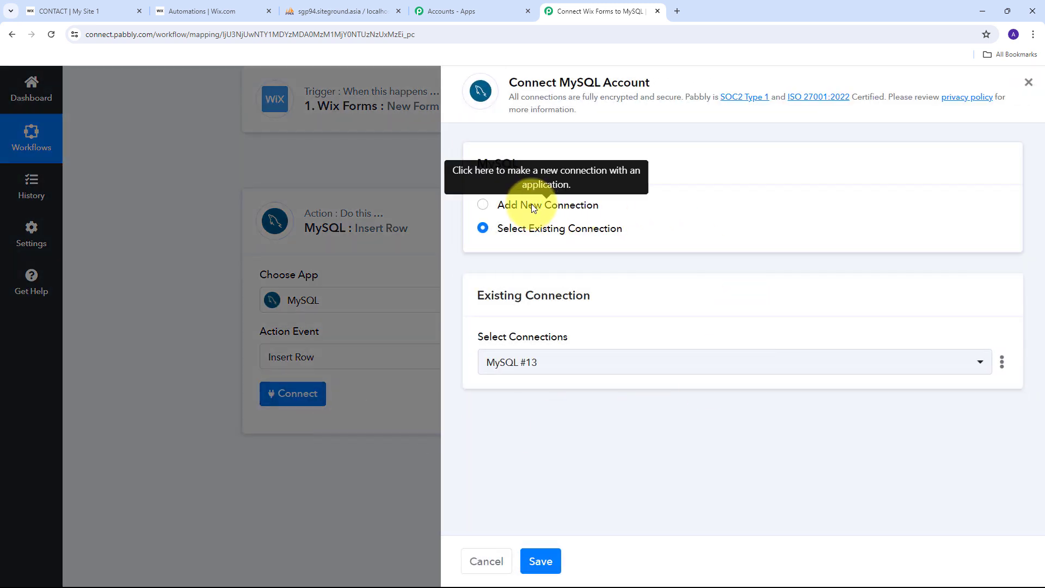
left_click(531, 205)
scroll(583, 203, "down", 2)
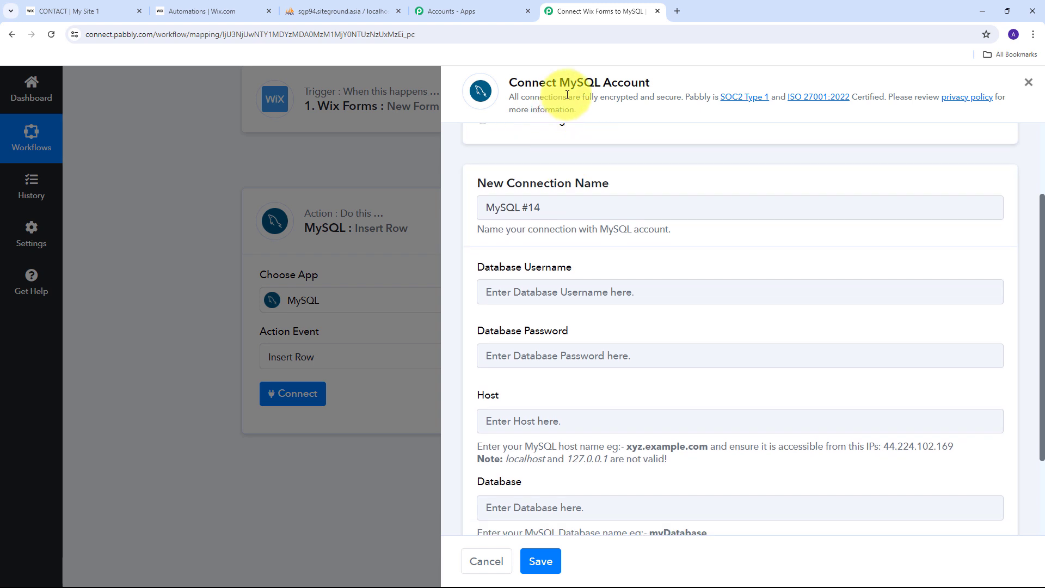
scroll(670, 273, "down", 1)
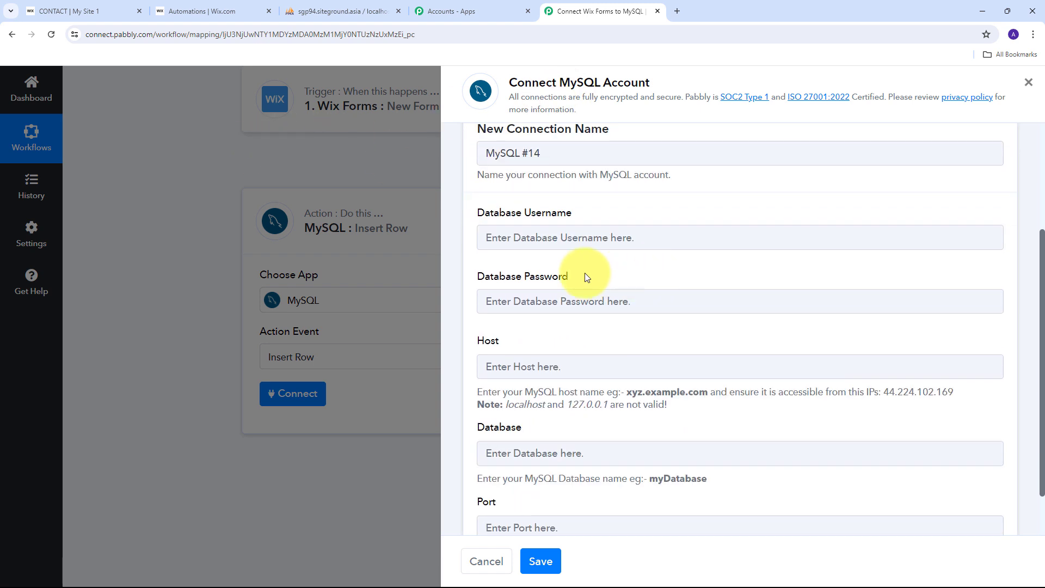
scroll(599, 229, "down", 1)
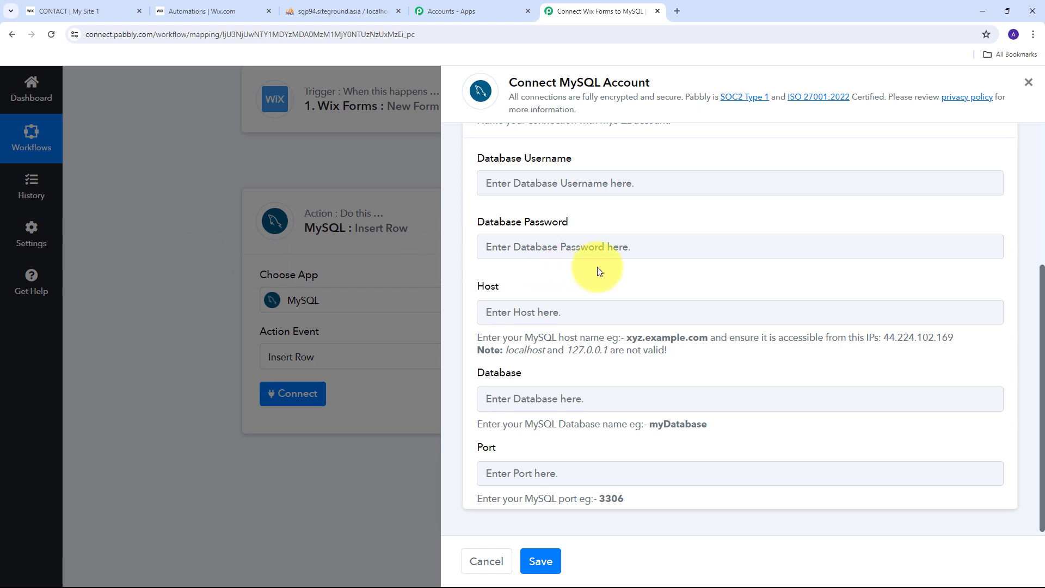
scroll(618, 271, "up", 4)
scroll(619, 271, "down", 2)
scroll(619, 271, "up", 2)
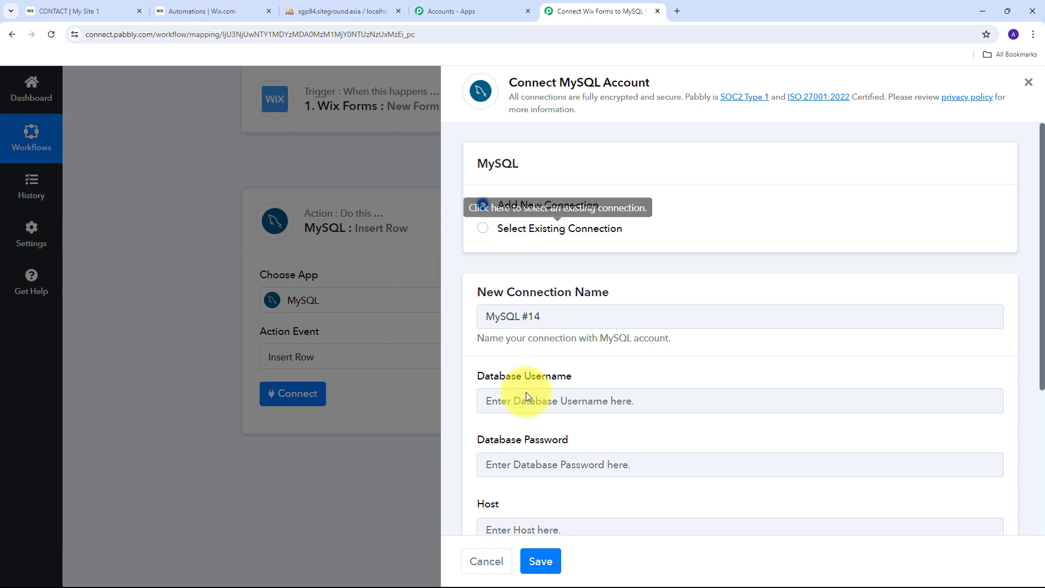
left_click(513, 231)
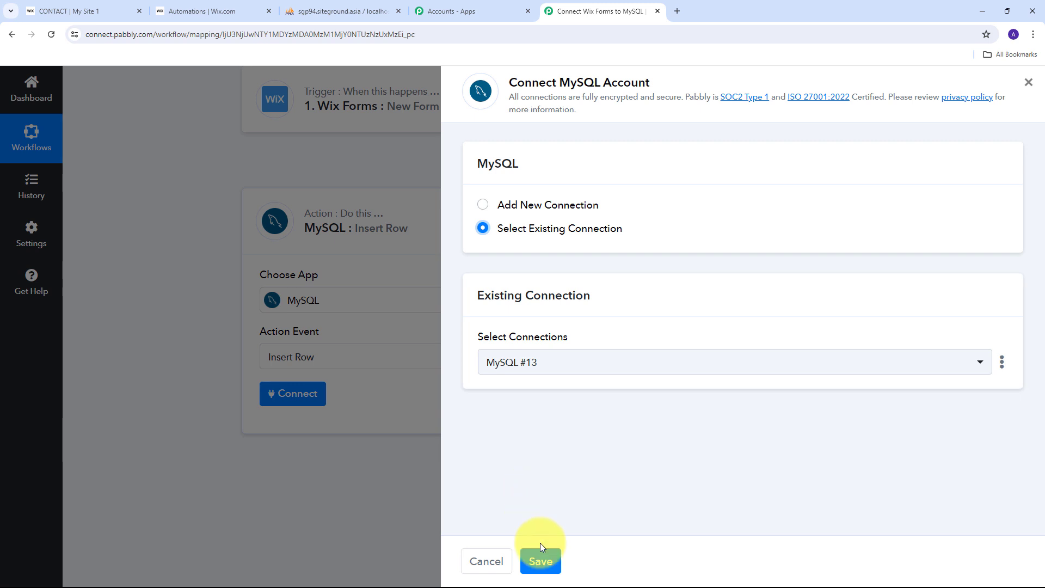
left_click(542, 560)
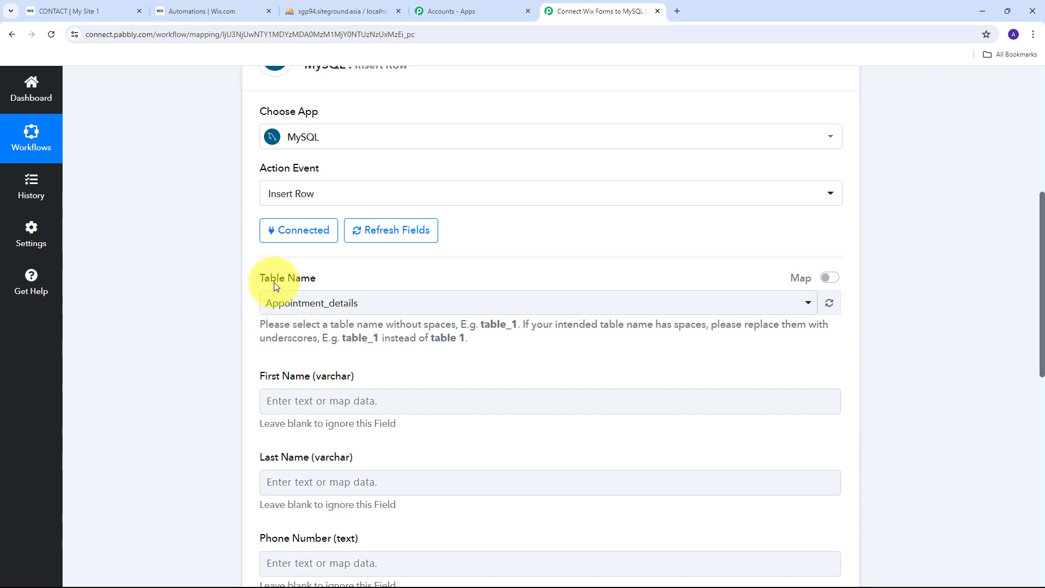
Step: View the Wix_Data table's Full_name, Email, Phone_Number and Company columns in phpMyAdmin
left_click(331, 13)
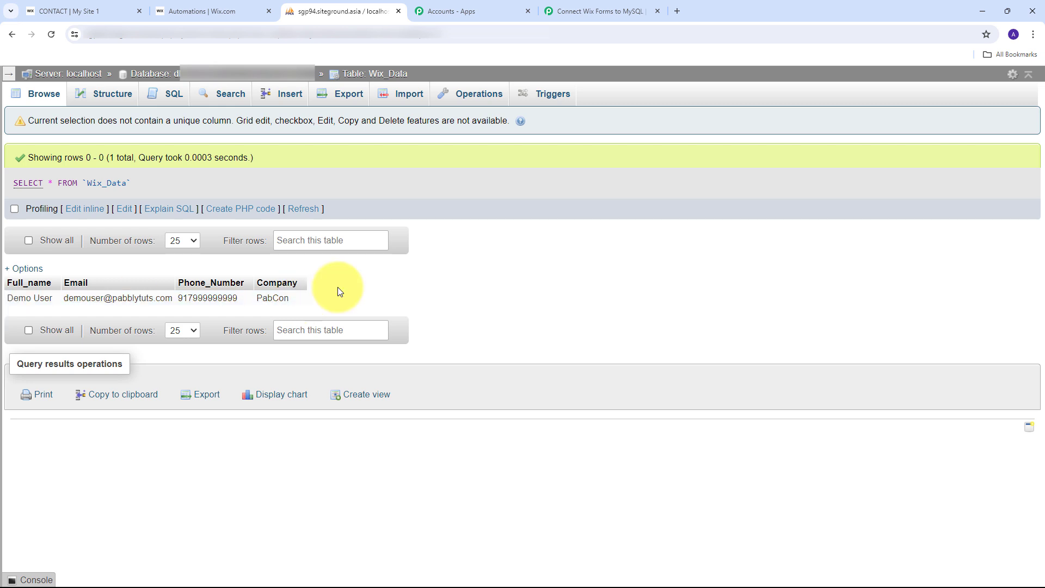
left_click(605, 11)
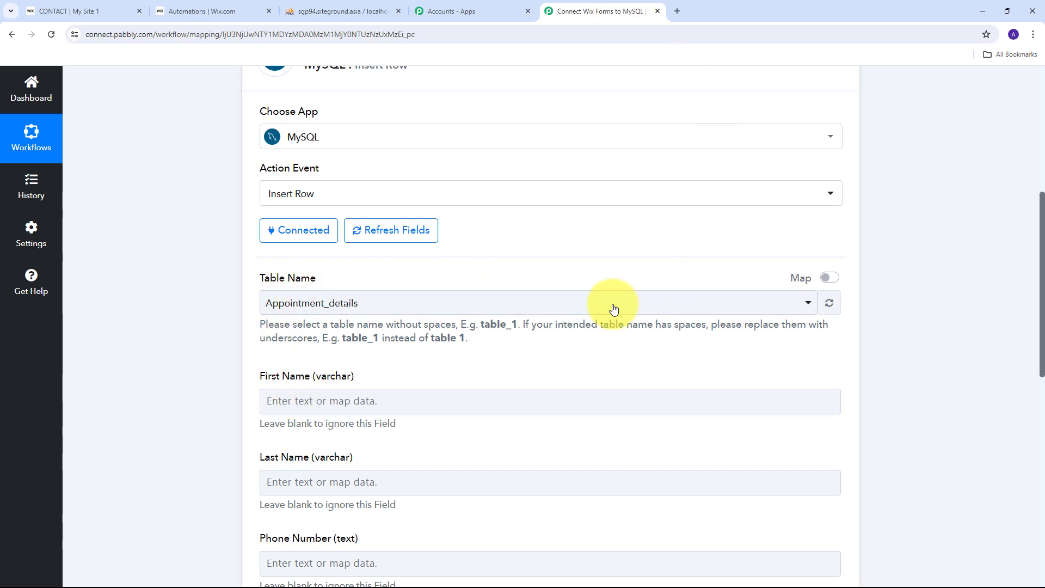
Step: Select Wix_Data as the target table of the MySQL Insert Row step
left_click(595, 308)
scroll(380, 393, "down", 2)
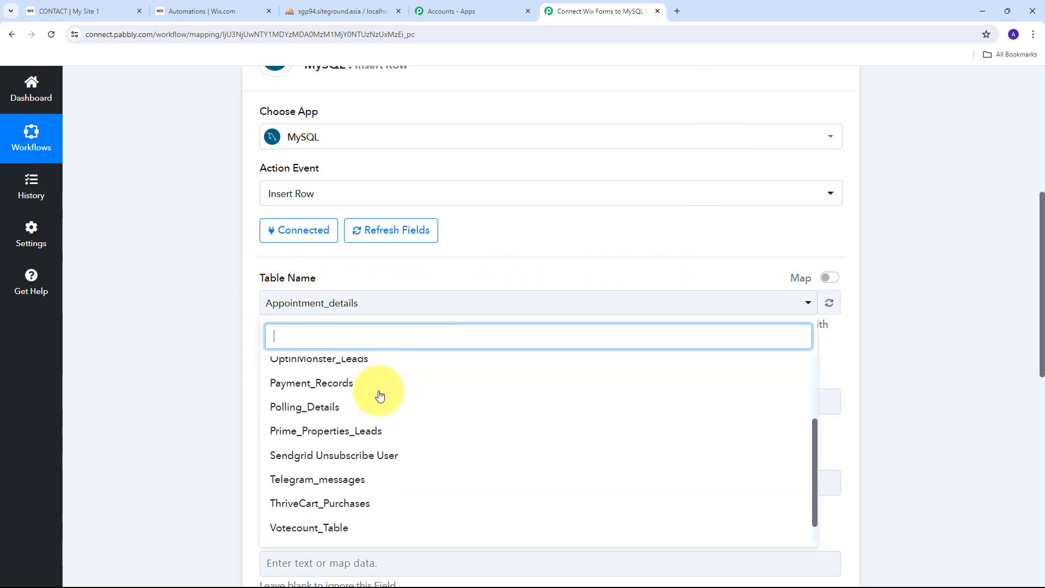
scroll(380, 395, "down", 1)
scroll(362, 466, "up", 5)
scroll(362, 466, "down", 5)
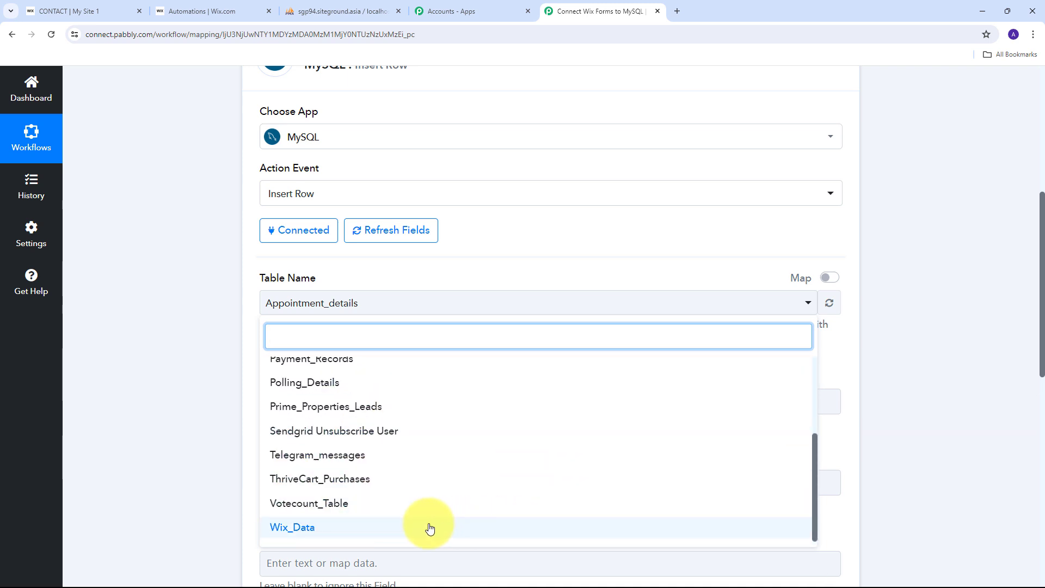
left_click(312, 530)
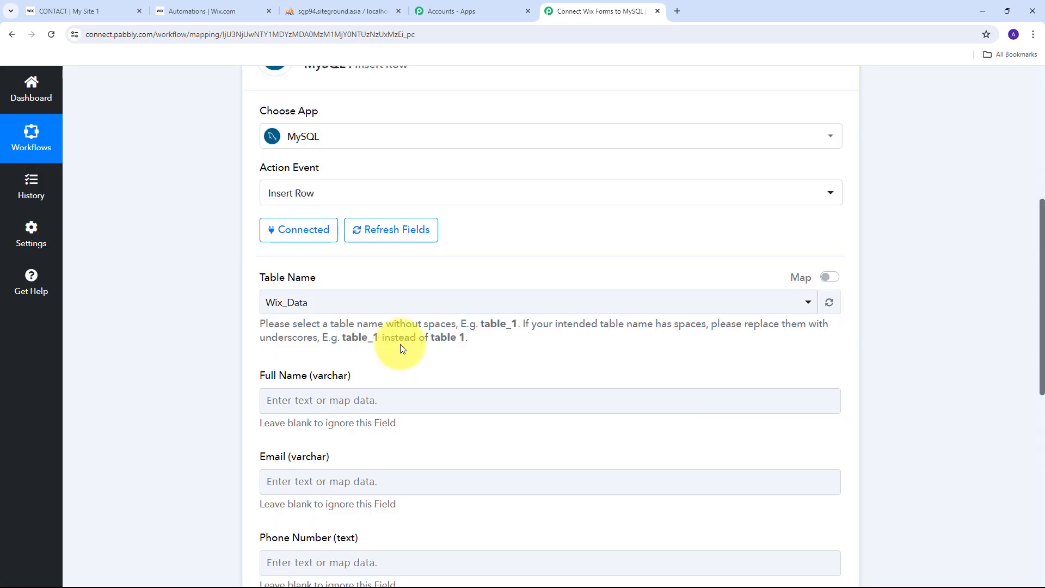
scroll(400, 344, "down", 3)
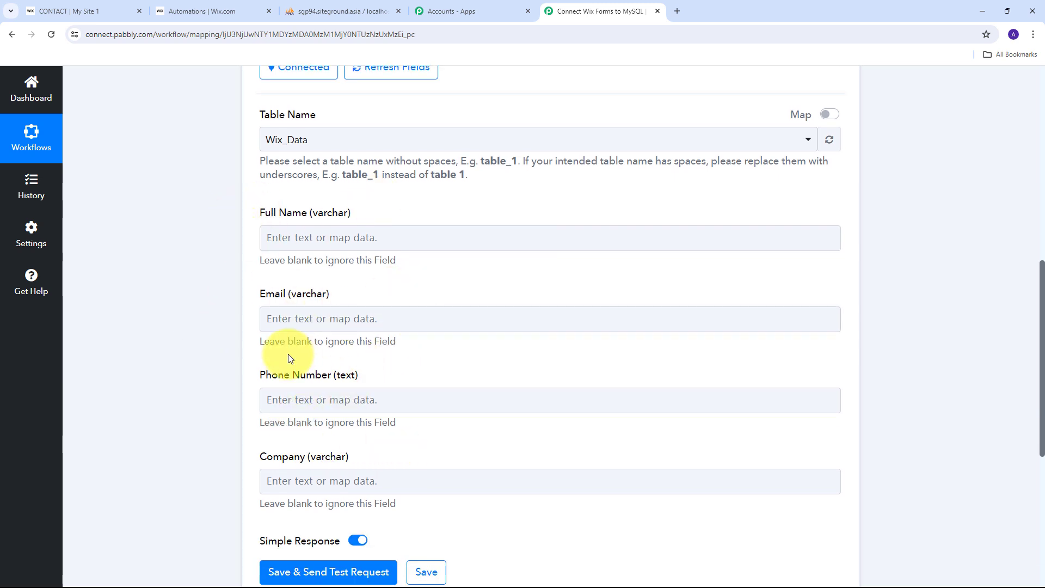
left_click(347, 474)
left_click(269, 276)
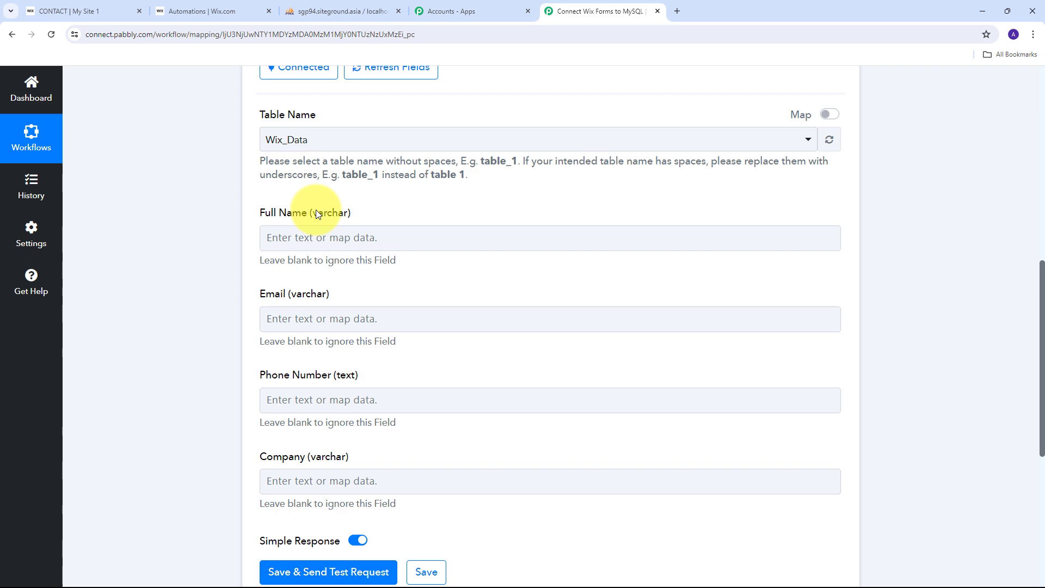
scroll(280, 207, "up", 6)
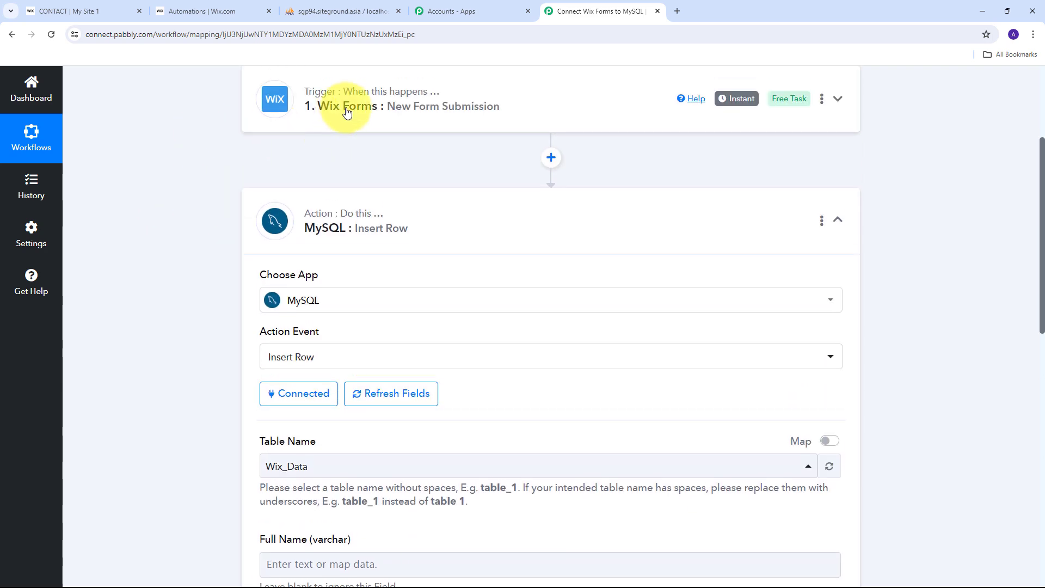
scroll(205, 175, "down", 6)
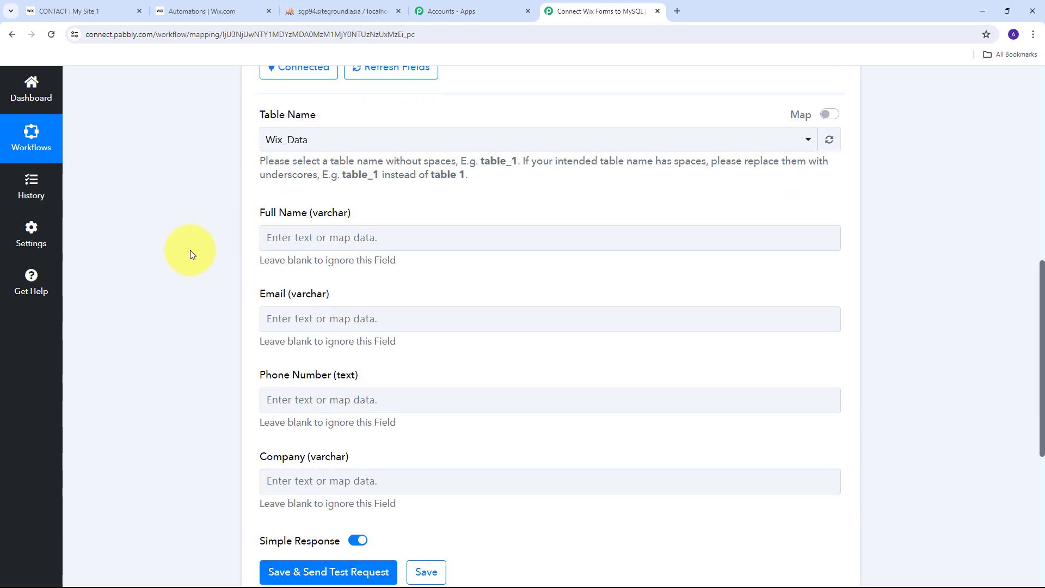
left_click(284, 242)
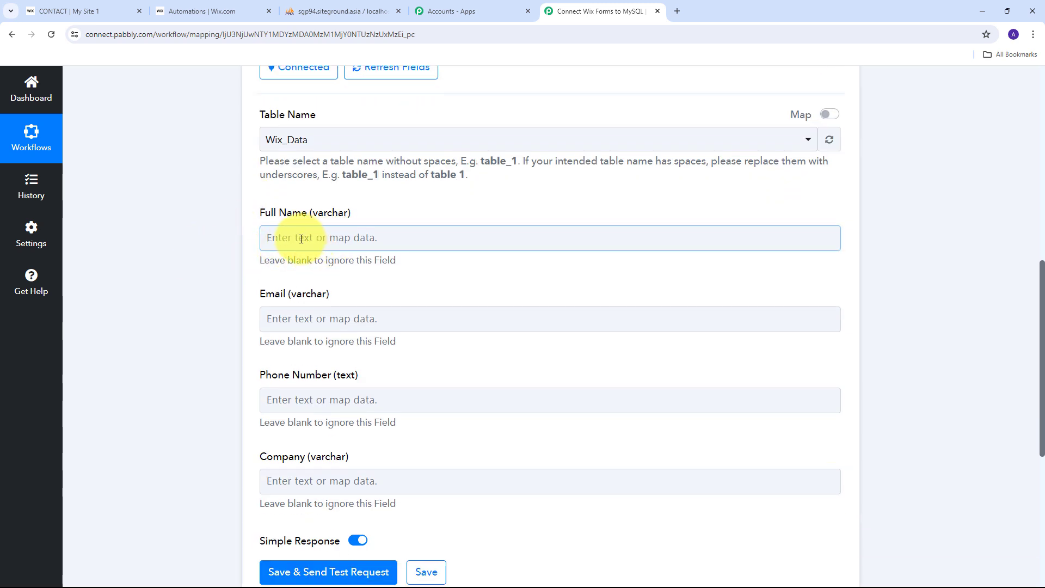
Step: Map the submitted first name and last name together into the Full Name field
left_click(355, 238)
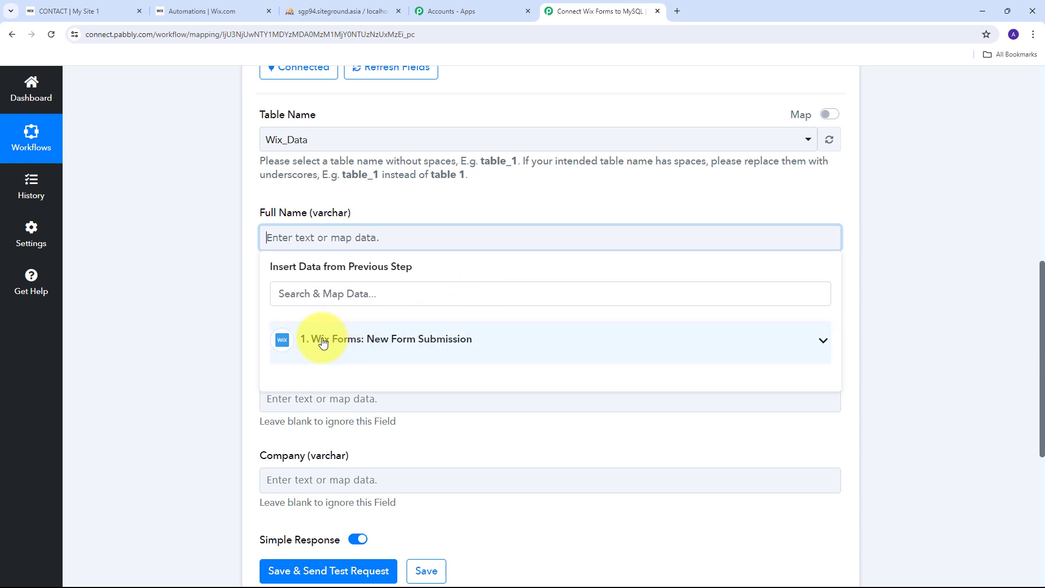
left_click(473, 347)
scroll(457, 371, "down", 3)
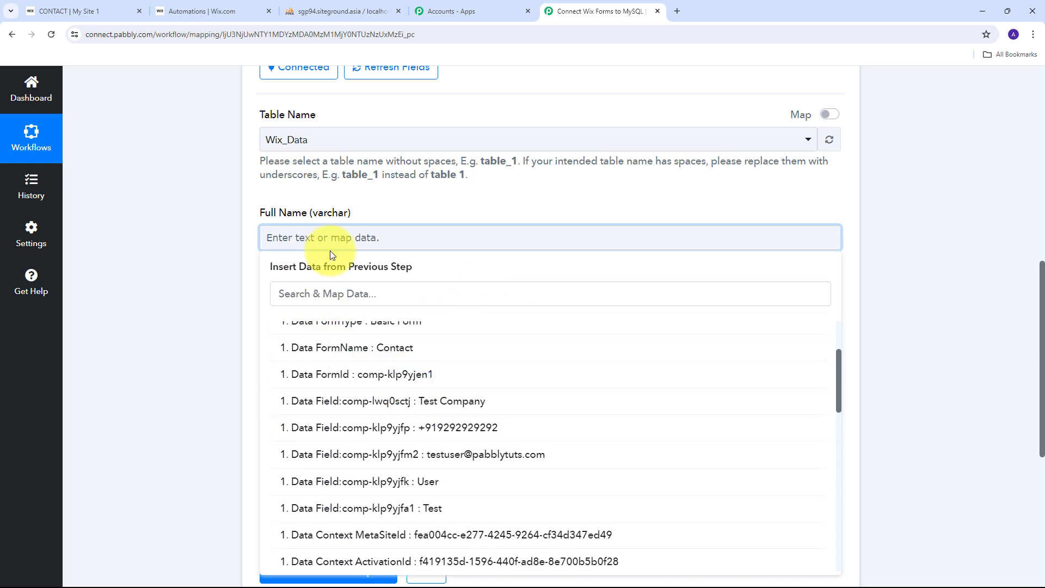
scroll(398, 402, "down", 2)
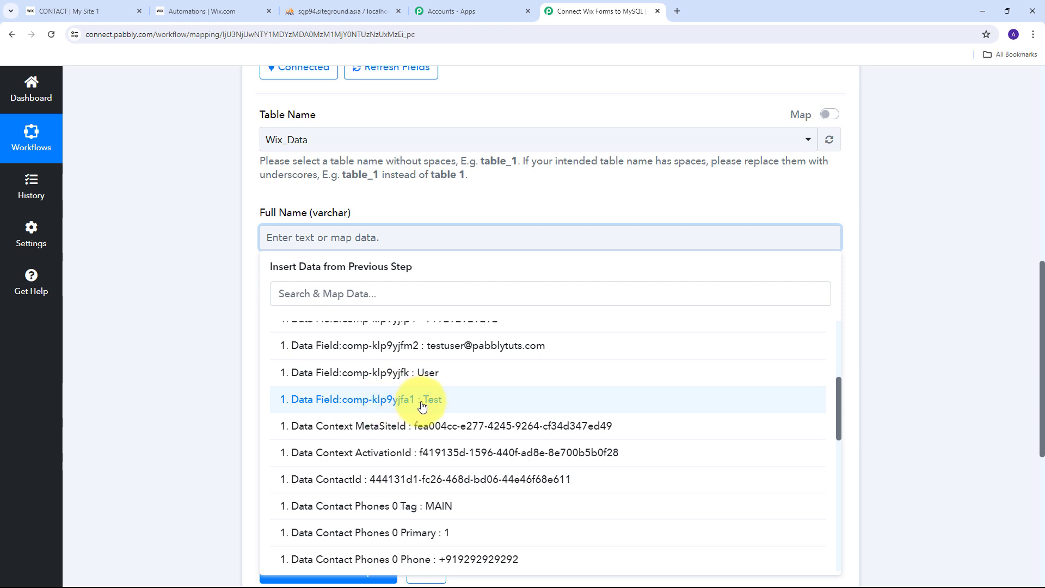
left_click(422, 400)
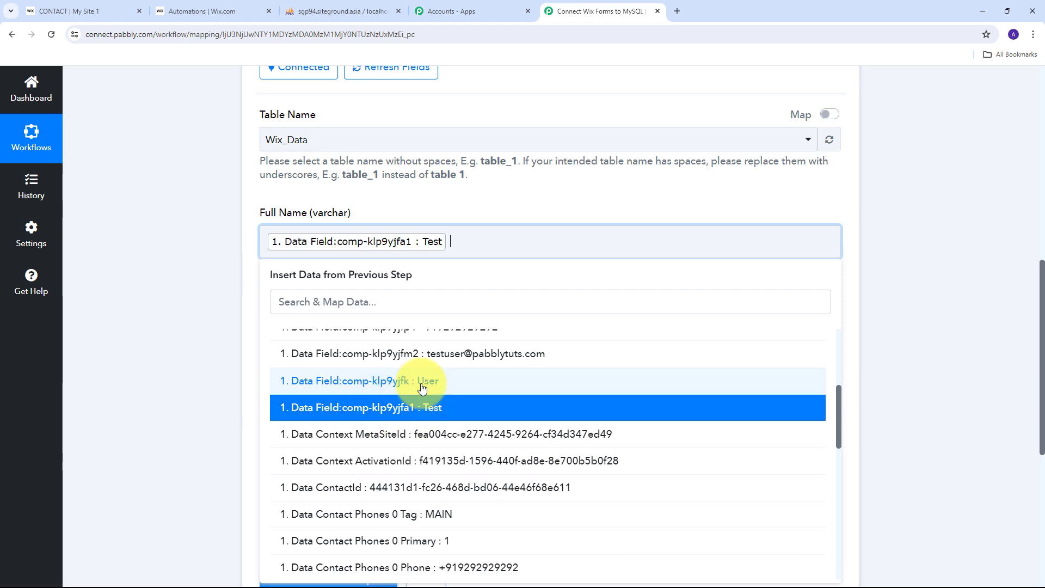
left_click(422, 382)
left_click(217, 355)
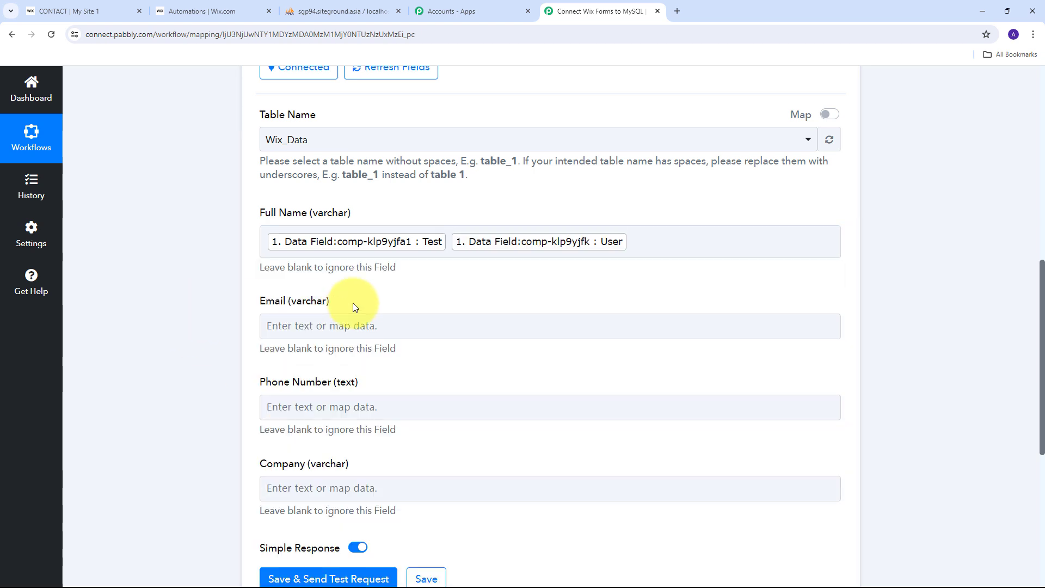
scroll(397, 296, "down", 1)
Step: Map the submitted email into the Email field
left_click(263, 271)
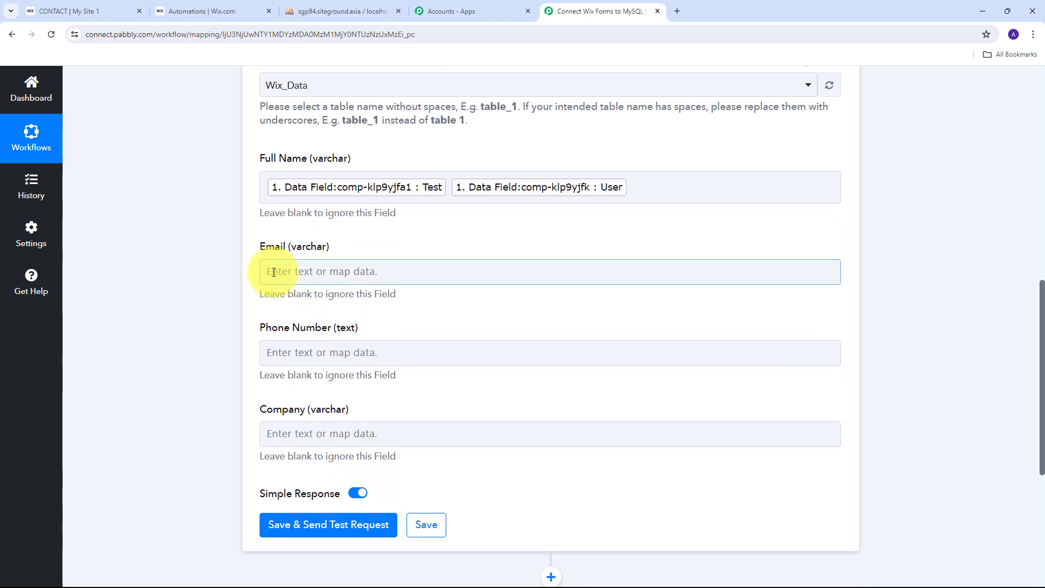
left_click(333, 271)
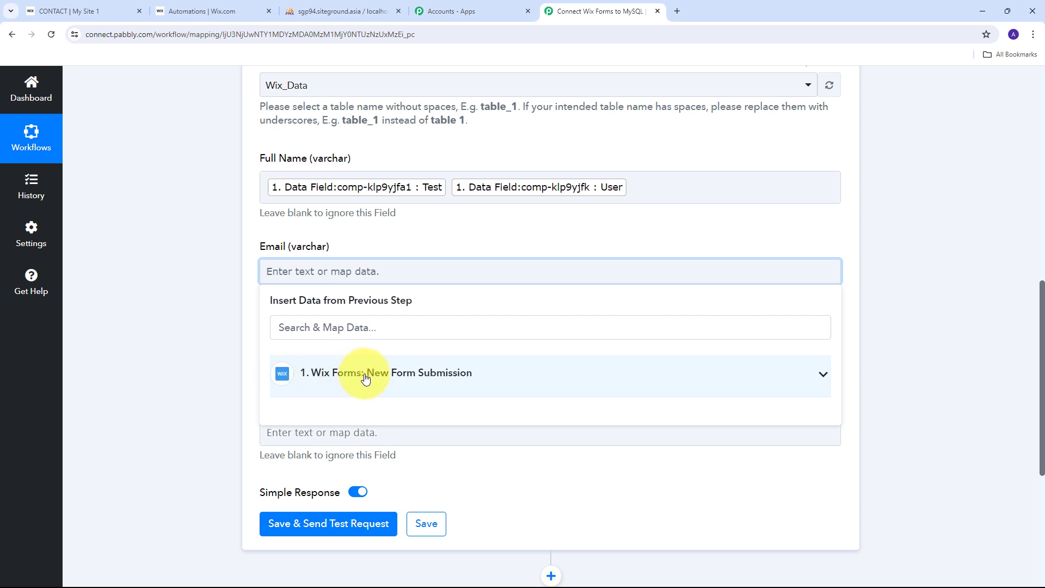
left_click(434, 381)
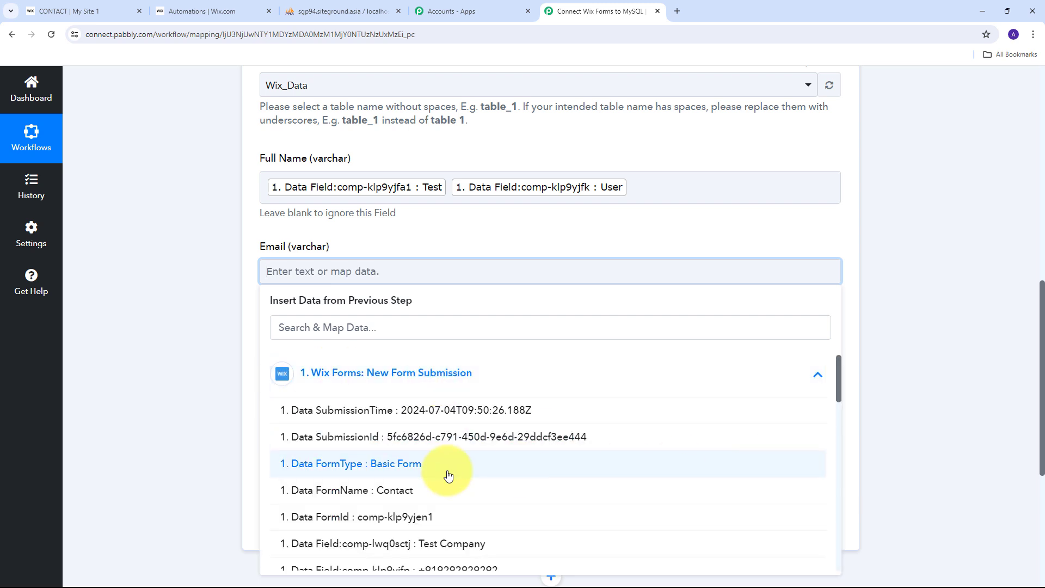
scroll(467, 464, "down", 2)
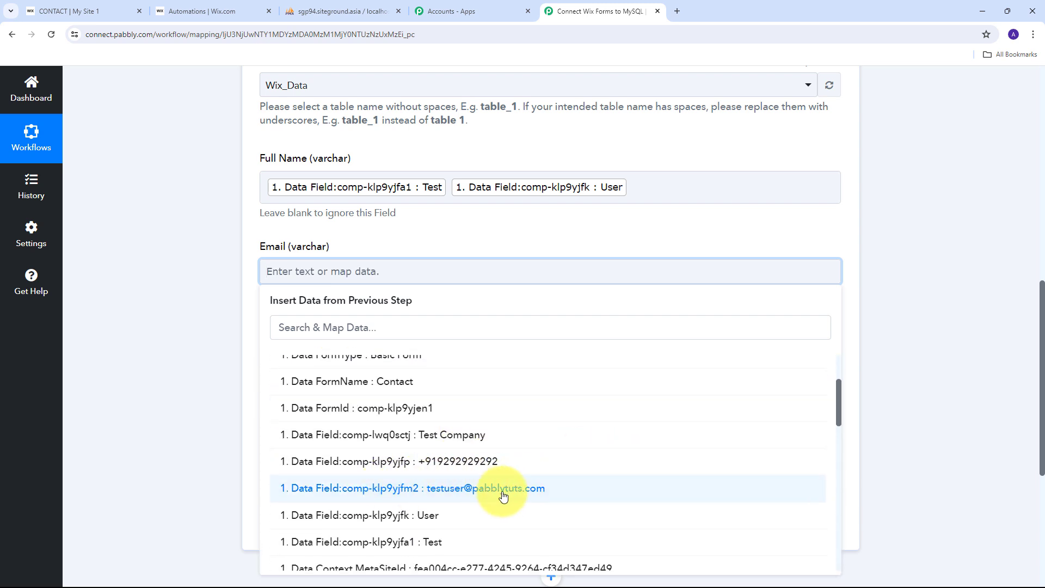
left_click(468, 488)
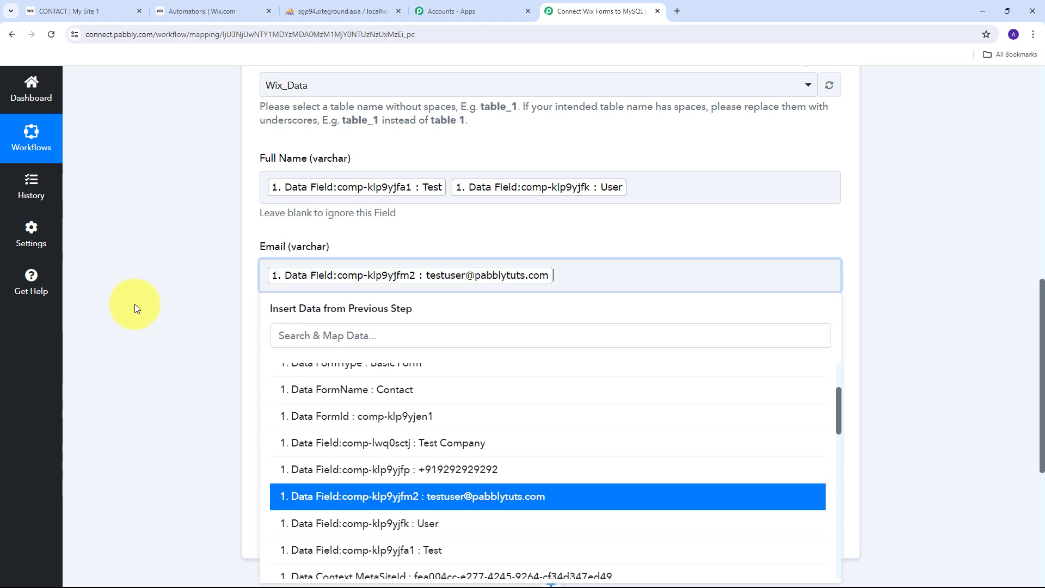
left_click(135, 304)
scroll(299, 308, "down", 1)
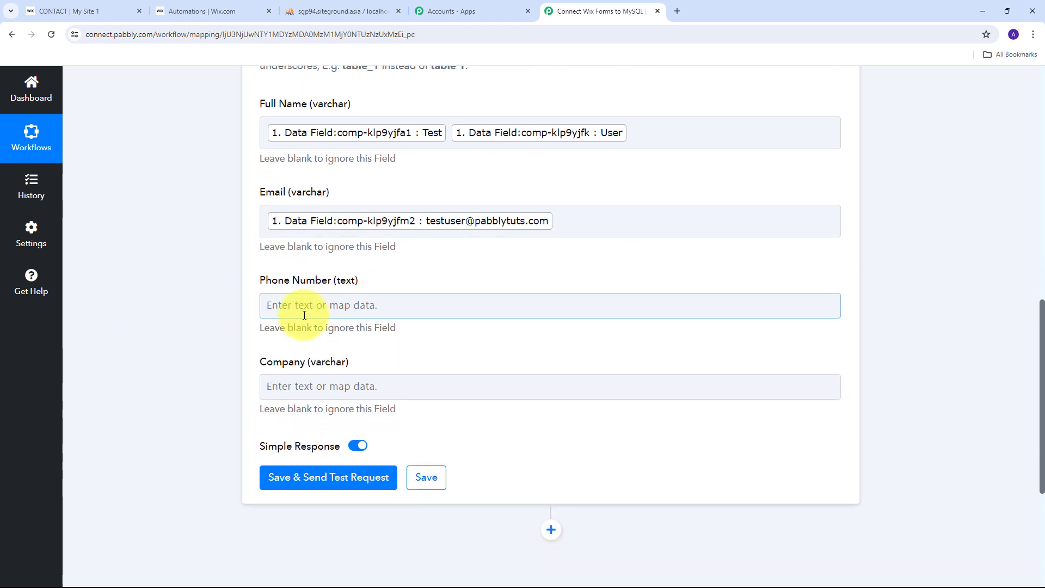
Step: Map the submitted phone number and company into the Phone Number and Company fields
left_click(303, 311)
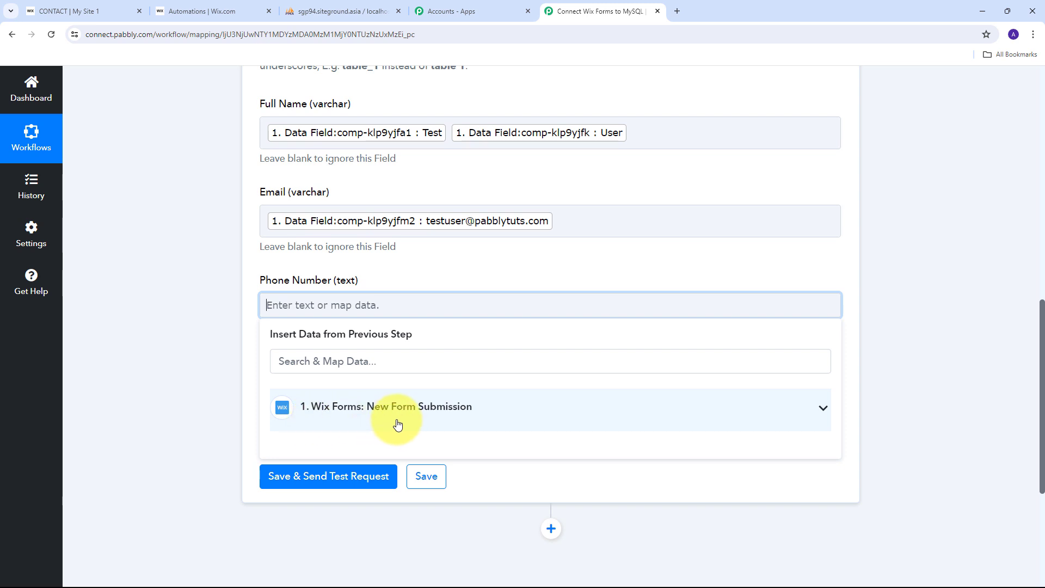
left_click(438, 409)
scroll(446, 476, "down", 2)
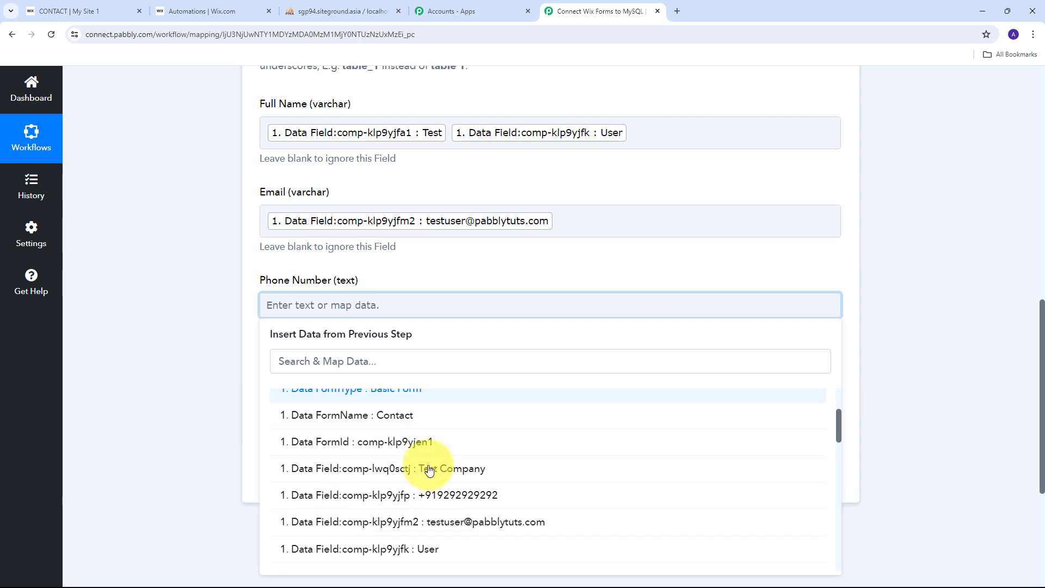
left_click(467, 496)
left_click(455, 253)
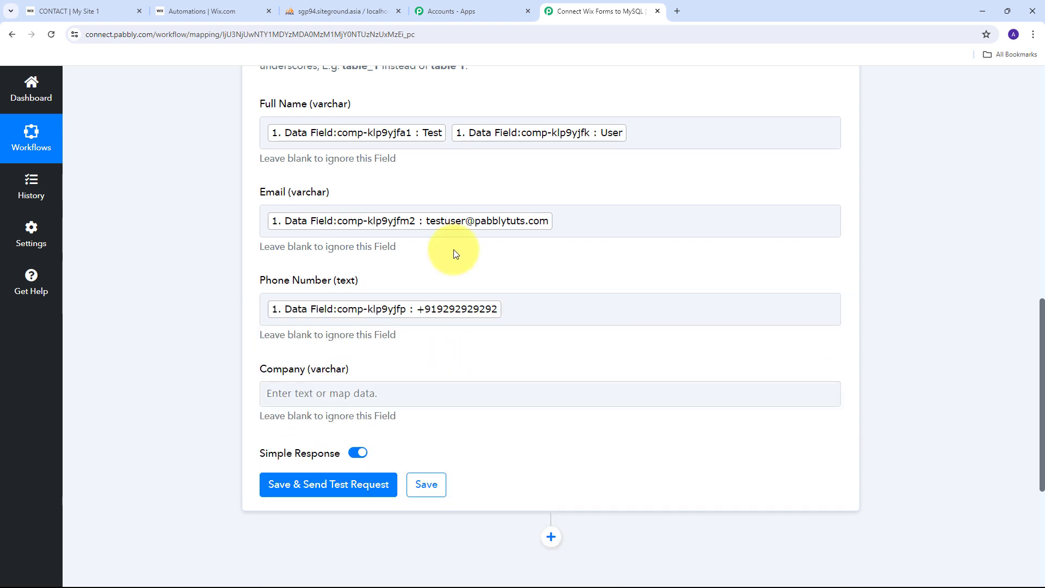
scroll(431, 273, "down", 1)
left_click(294, 340)
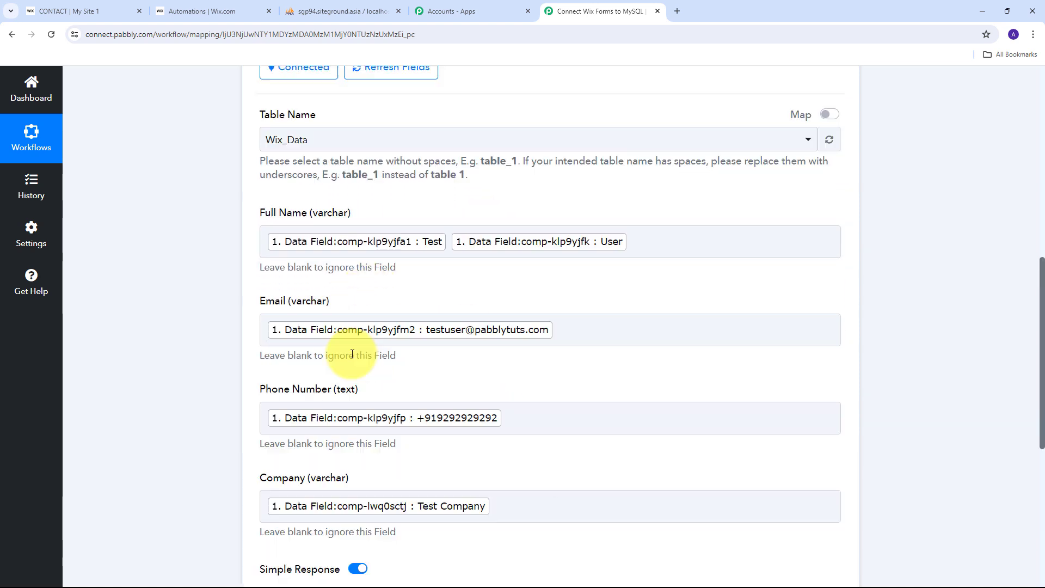
scroll(458, 412, "down", 2)
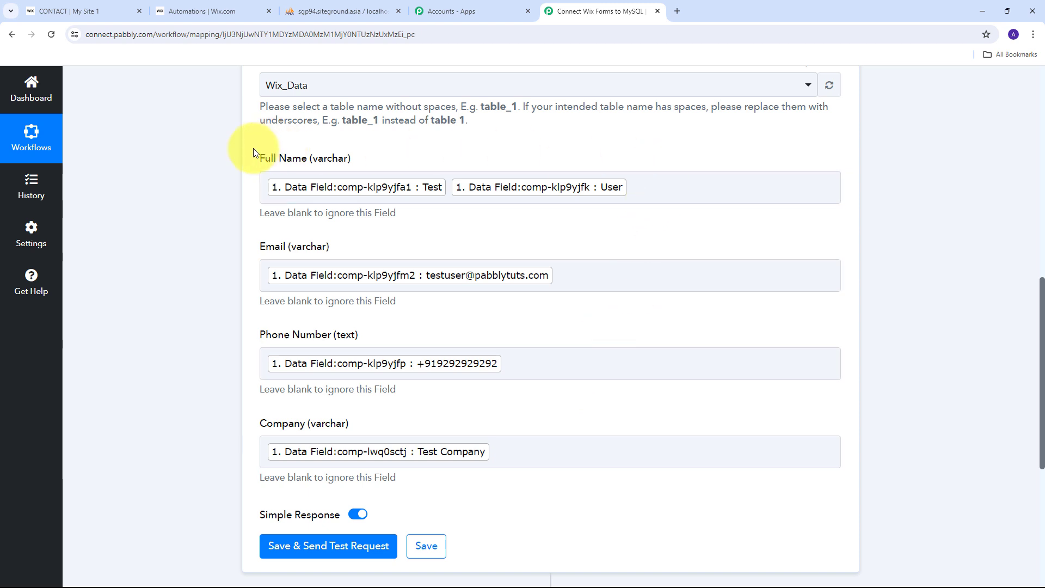
scroll(305, 169, "down", 5)
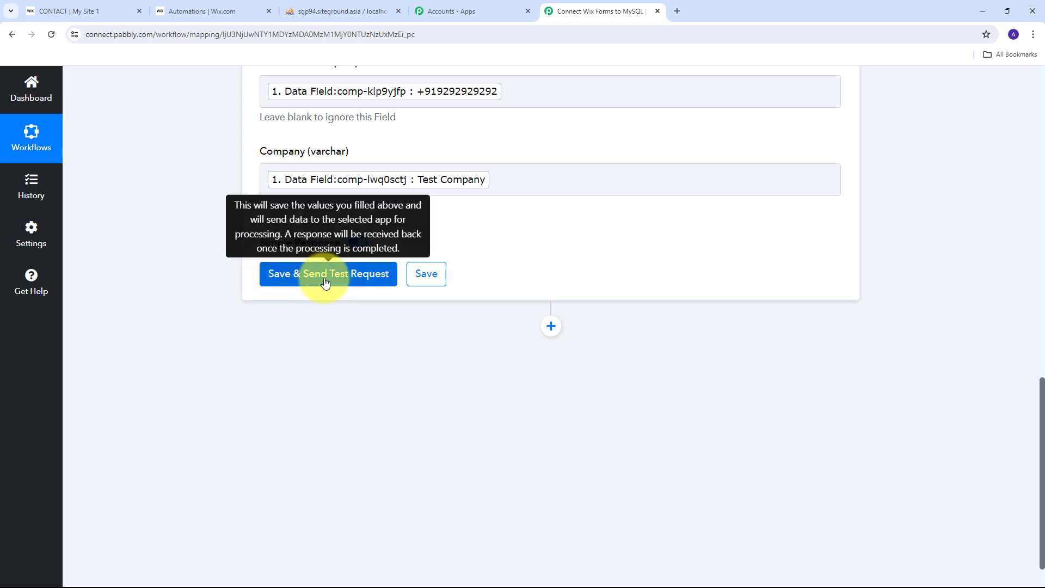
Step: Save the MySQL step and send a test insert, confirming the Status success response
left_click(325, 275)
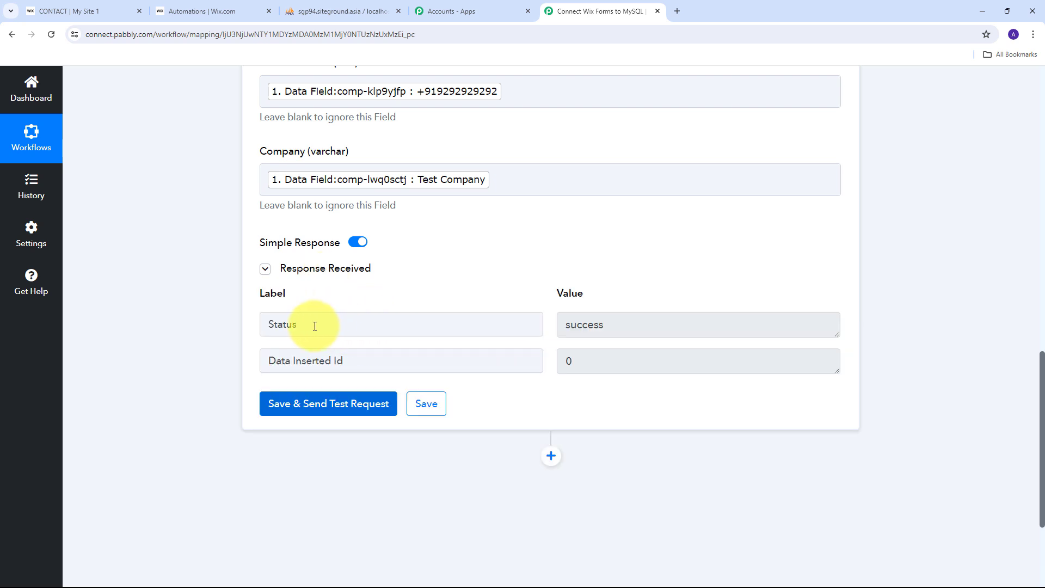
double_click(677, 327)
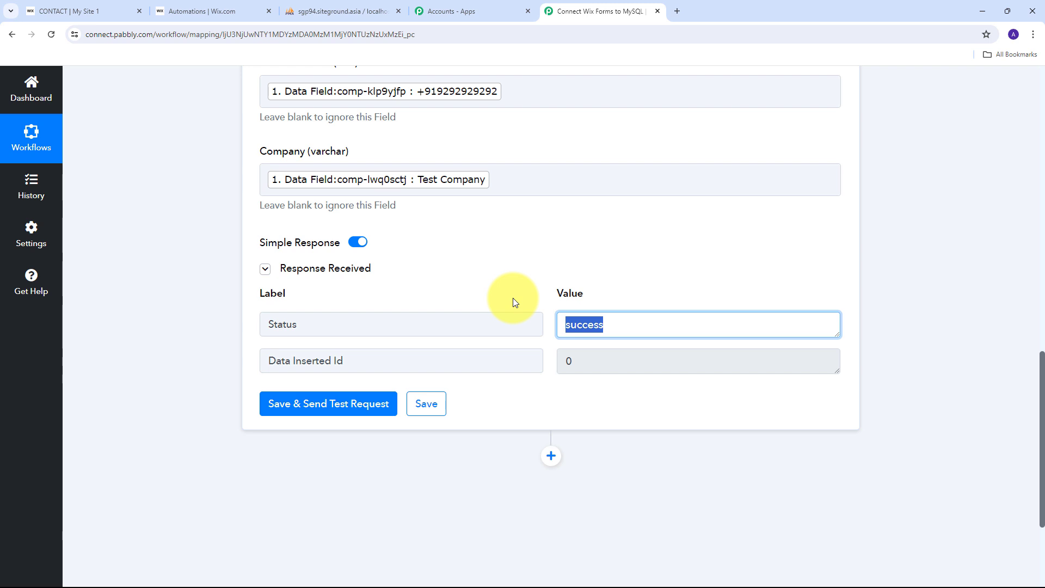
left_click(513, 298)
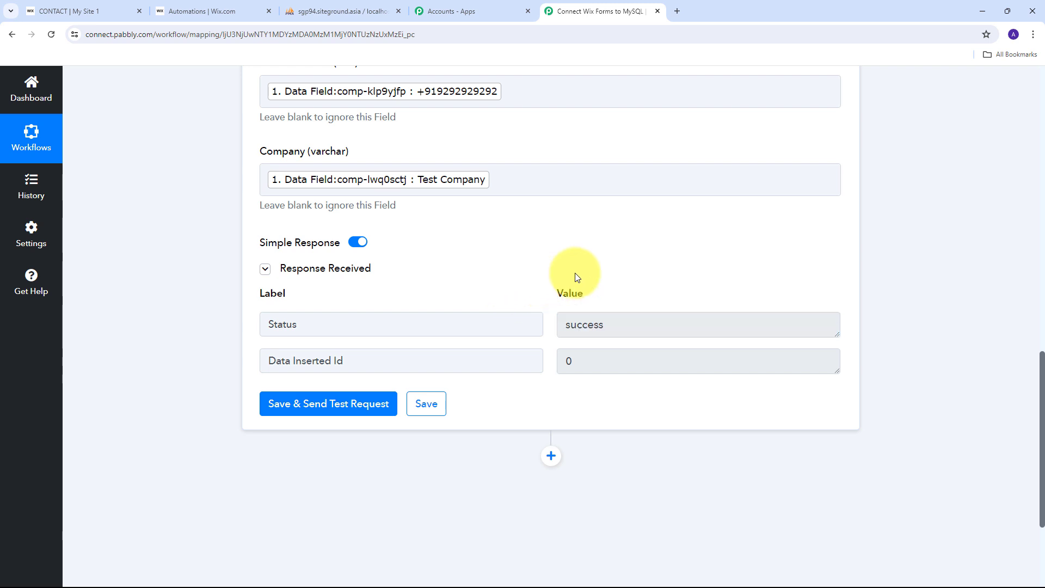
Step: Reload the Wix_Data table in phpMyAdmin to reveal the new Test Company row
left_click(345, 11)
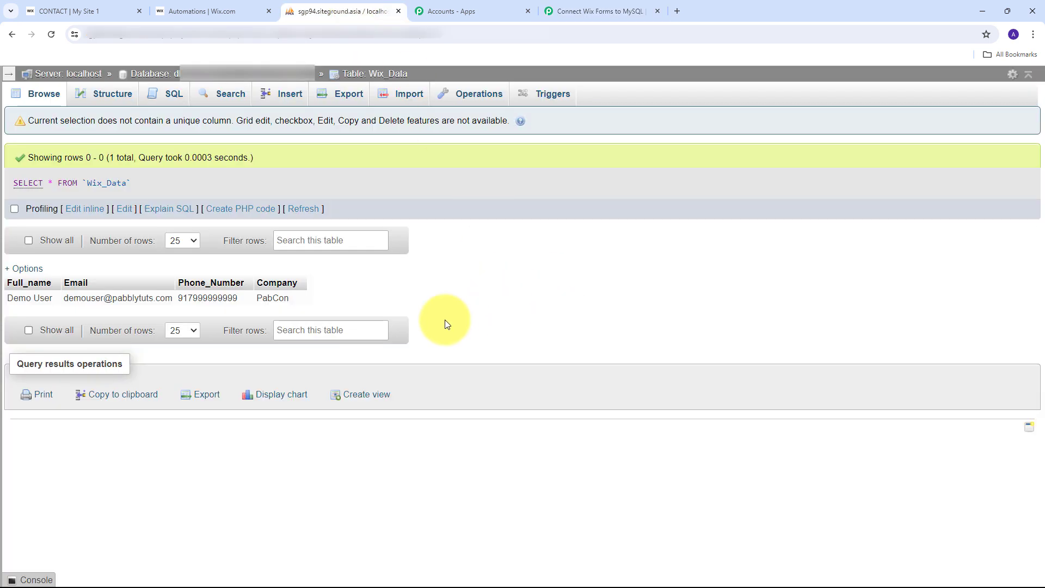
left_click(52, 37)
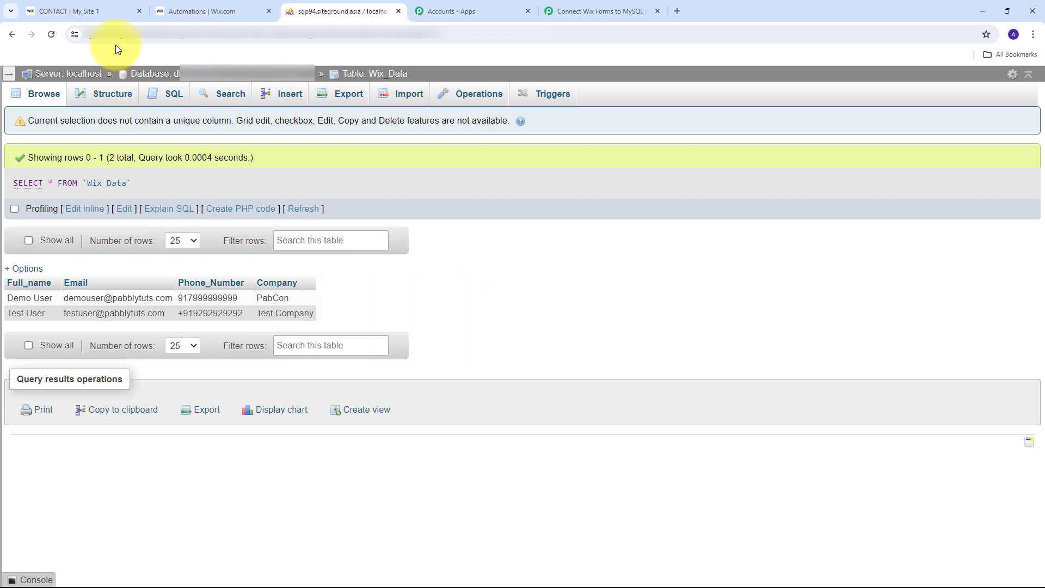
Step: Enter first name 'Dummy', last name 'User' and the dummy email address in the contact form
left_click(90, 10)
scroll(729, 275, "up", 2)
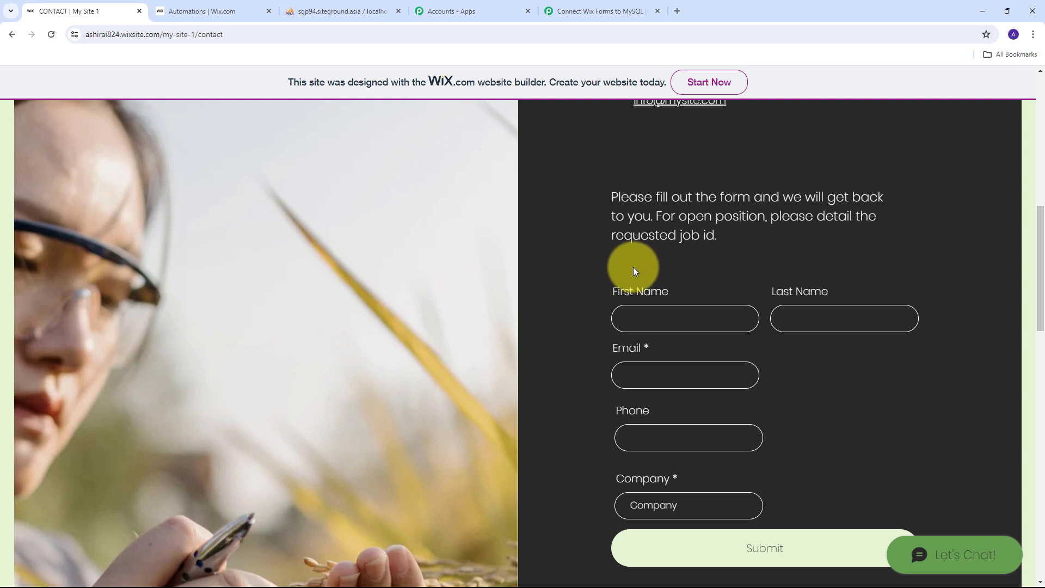
scroll(560, 279, "down", 1)
left_click(656, 262)
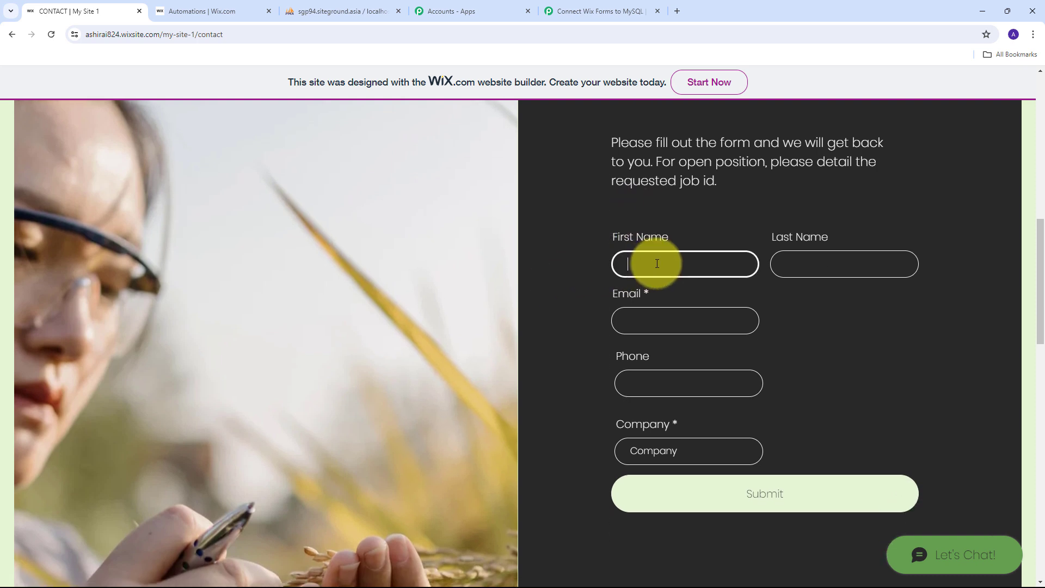
type("Dummy")
key("Tab")
type("User")
key("Tab")
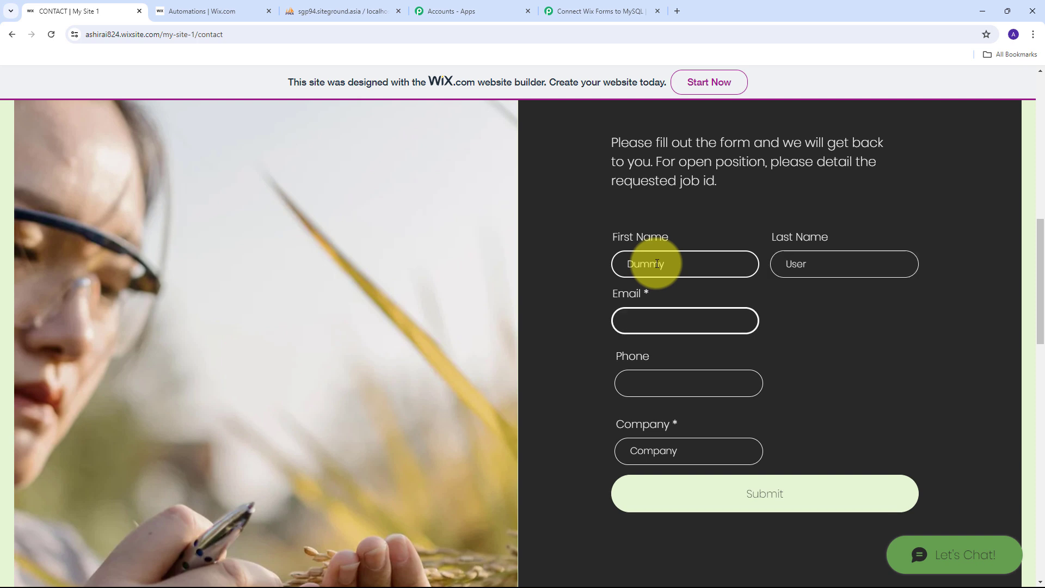
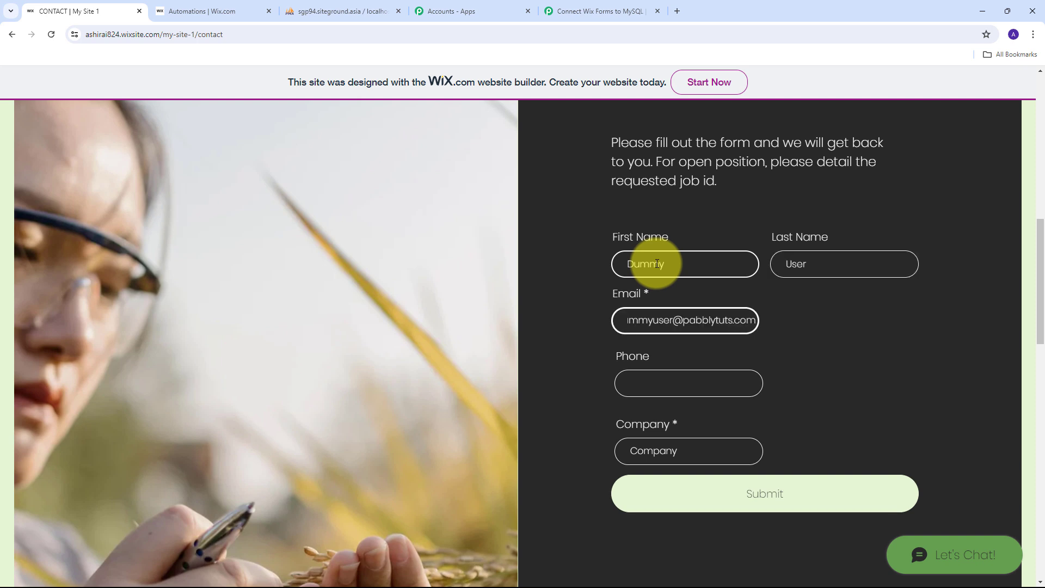
Step: Add the dummy phone number and 'Dummy Company', then submit the form
key("Tab")
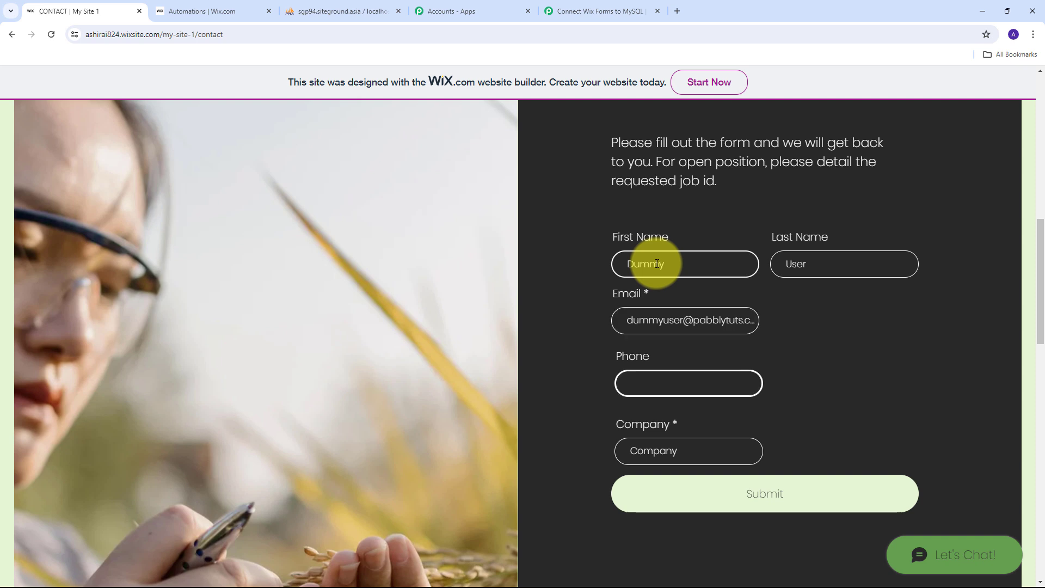
type("+919888888888")
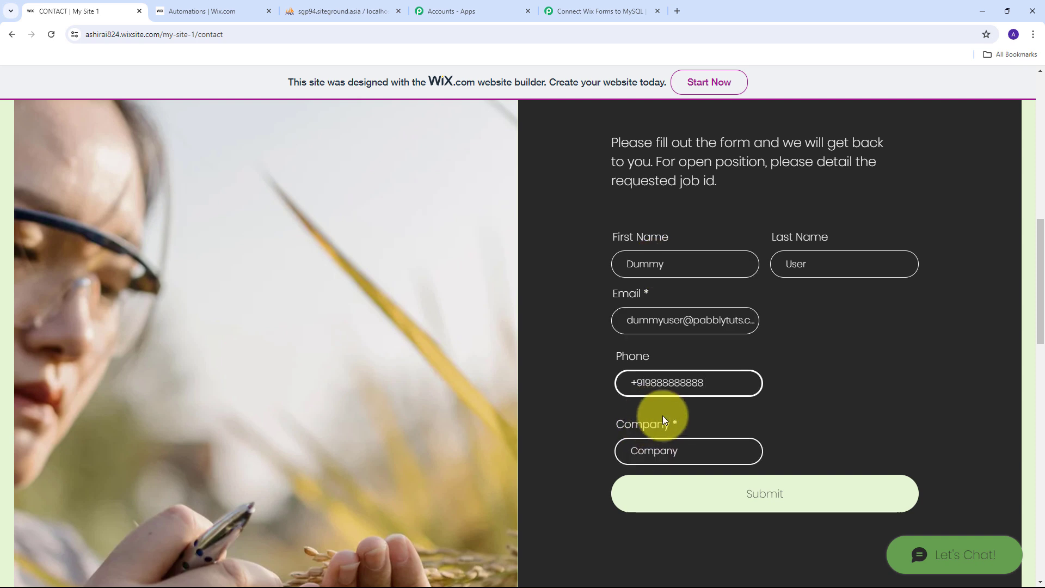
left_click(651, 450)
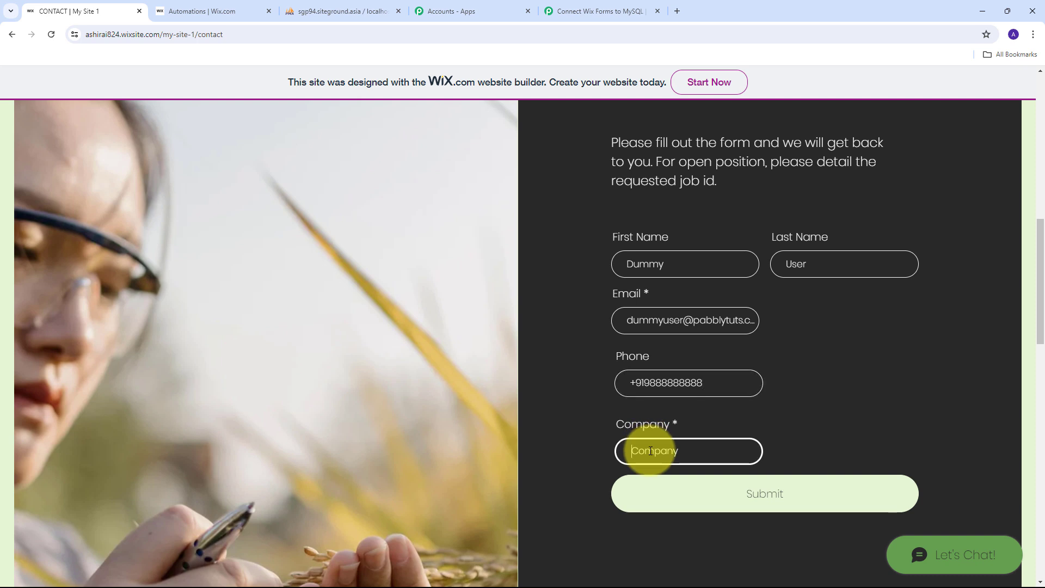
type("Dummy Company")
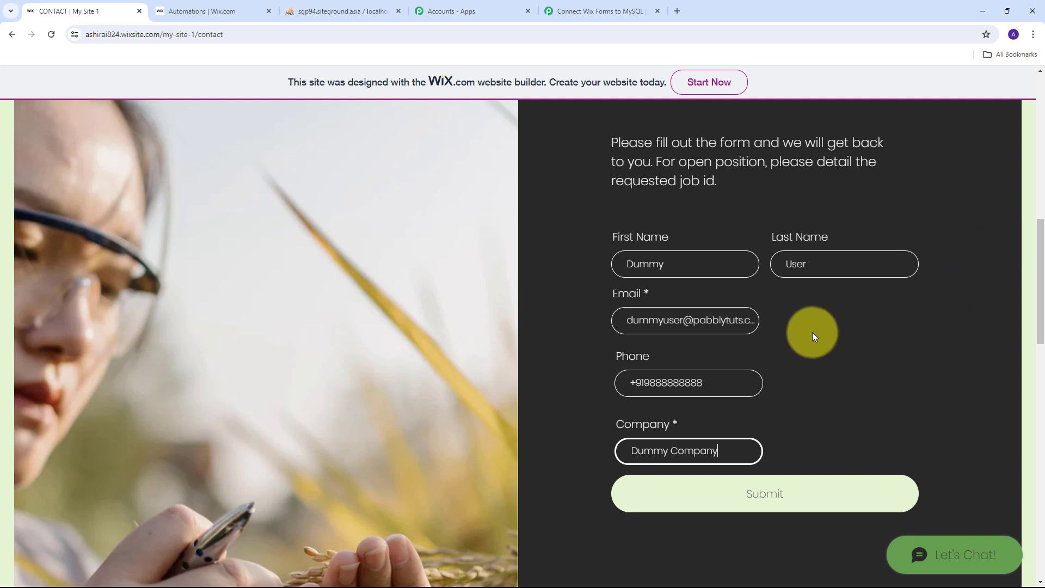
left_click(776, 498)
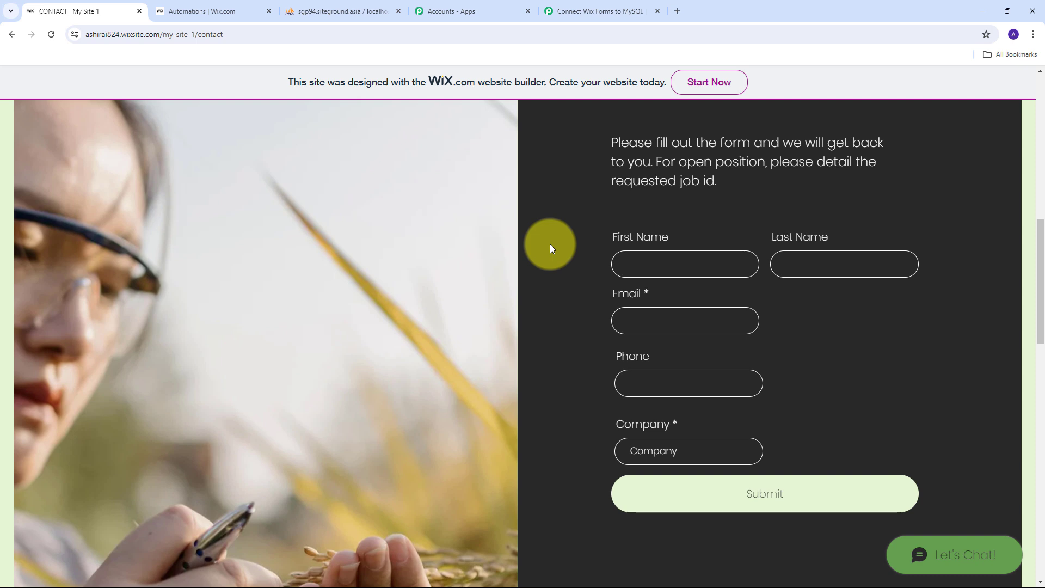
left_click(351, 10)
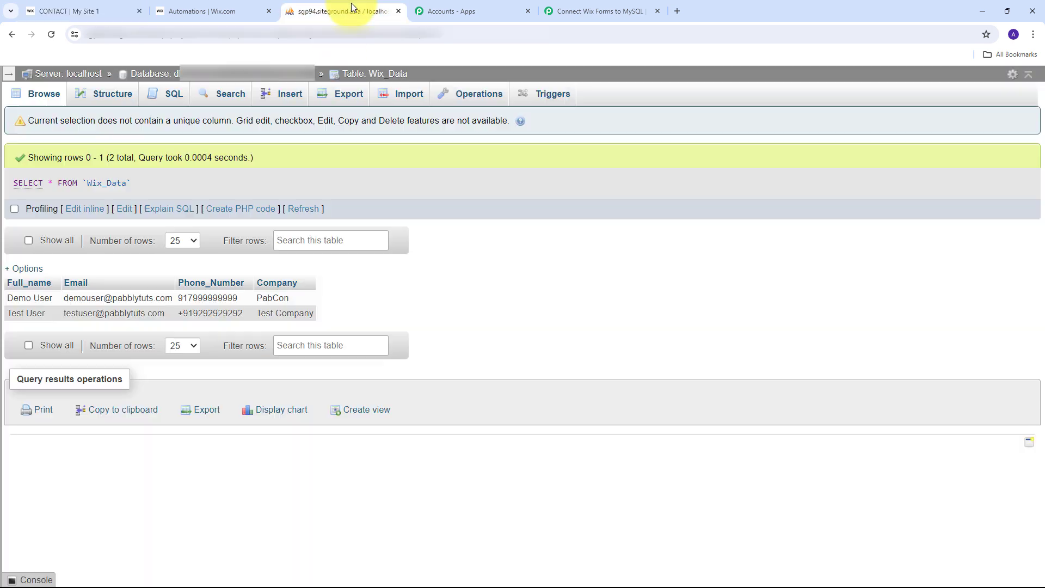
Step: Reload Wix_Data in phpMyAdmin to confirm the third Dummy Company row, then return to the workflow
left_click(51, 34)
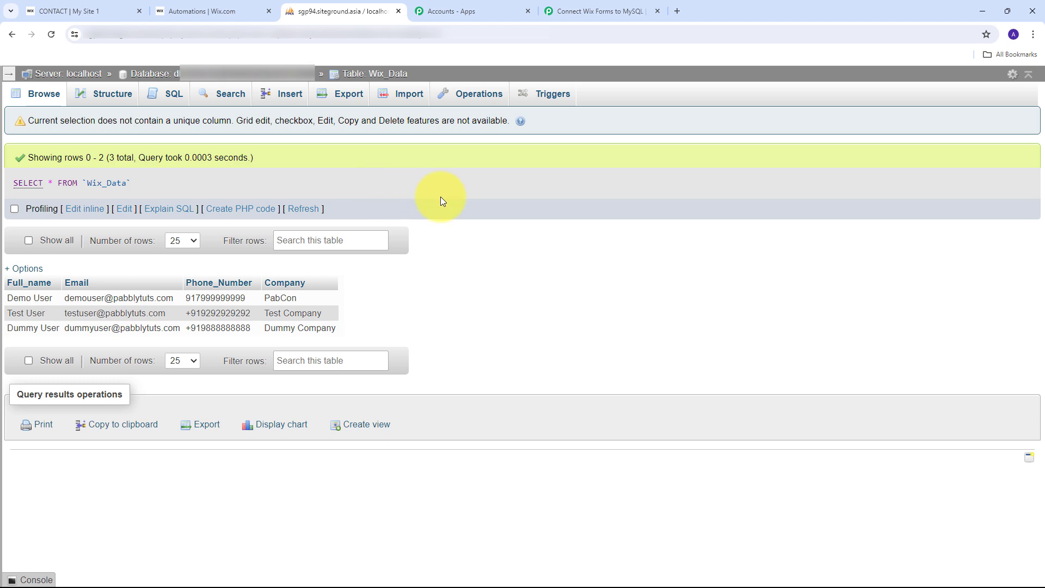
left_click(581, 10)
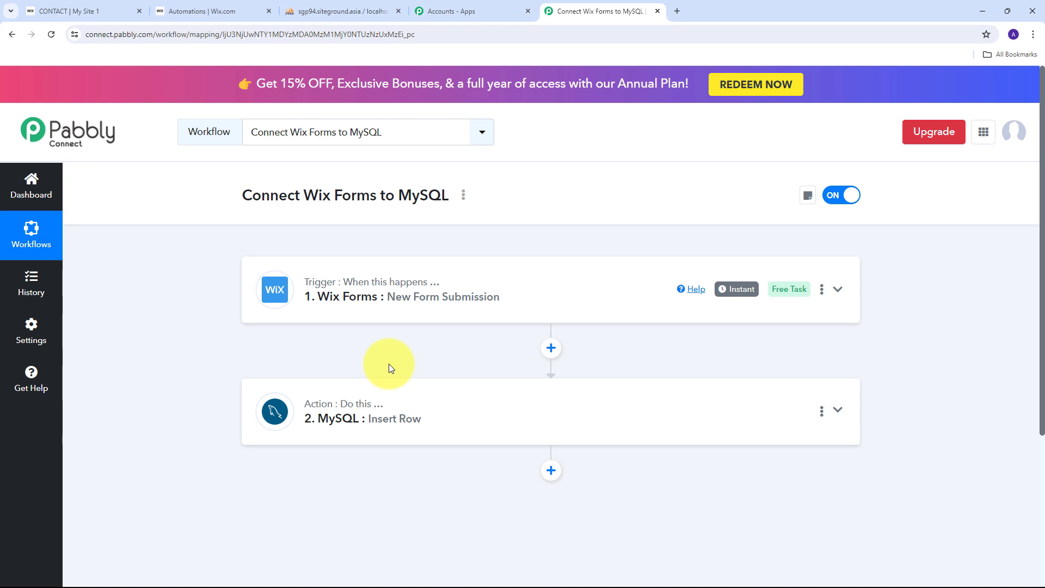
mouse_move(329, 282)
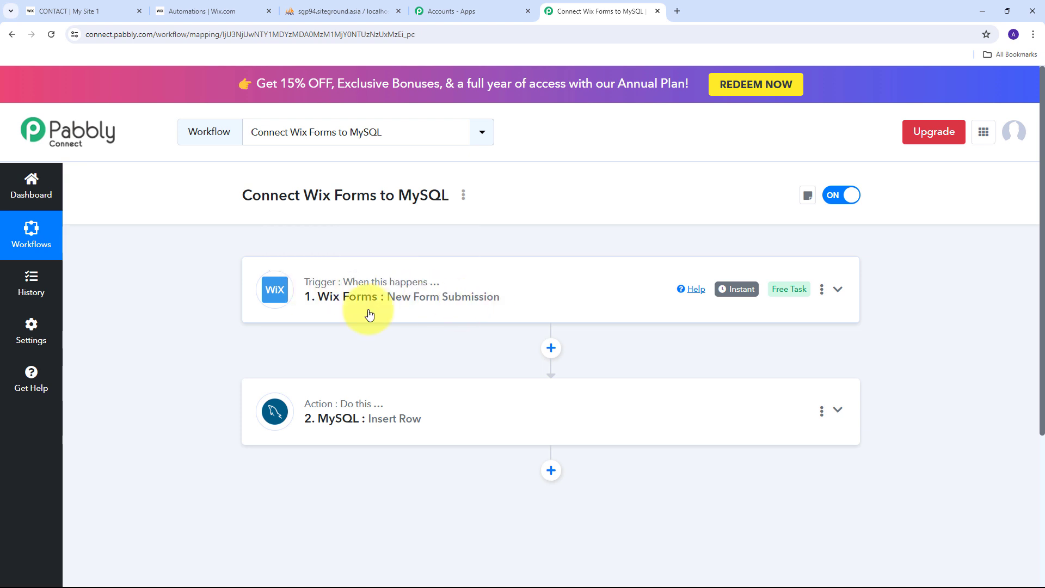
scroll(245, 279, "down", 1)
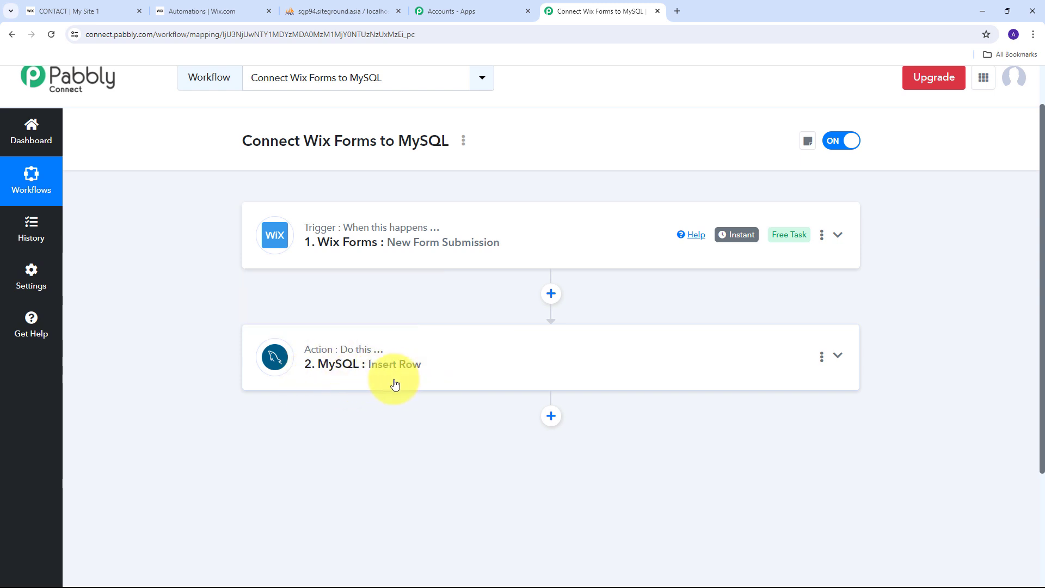
scroll(340, 384, "up", 1)
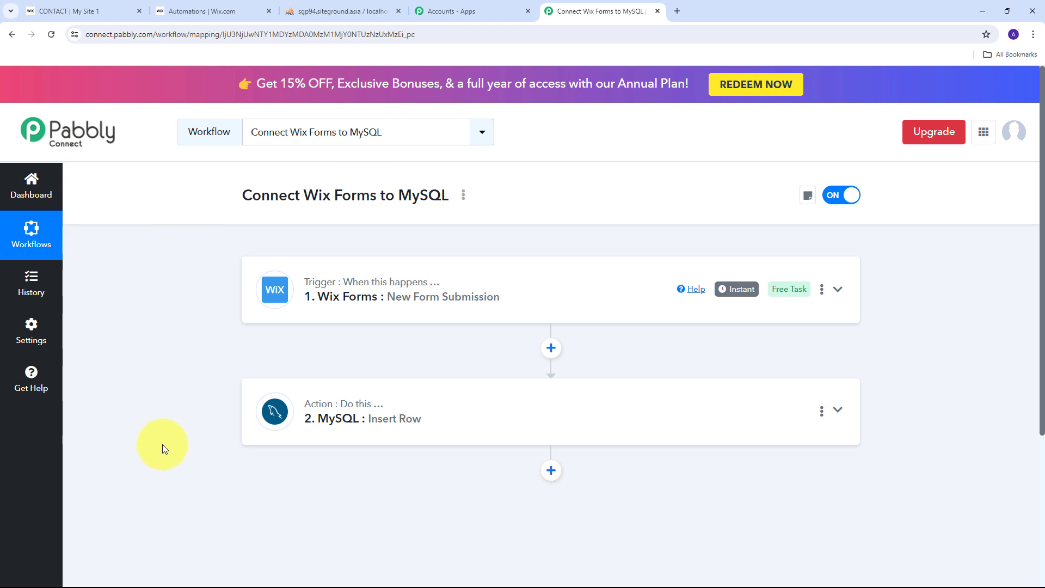